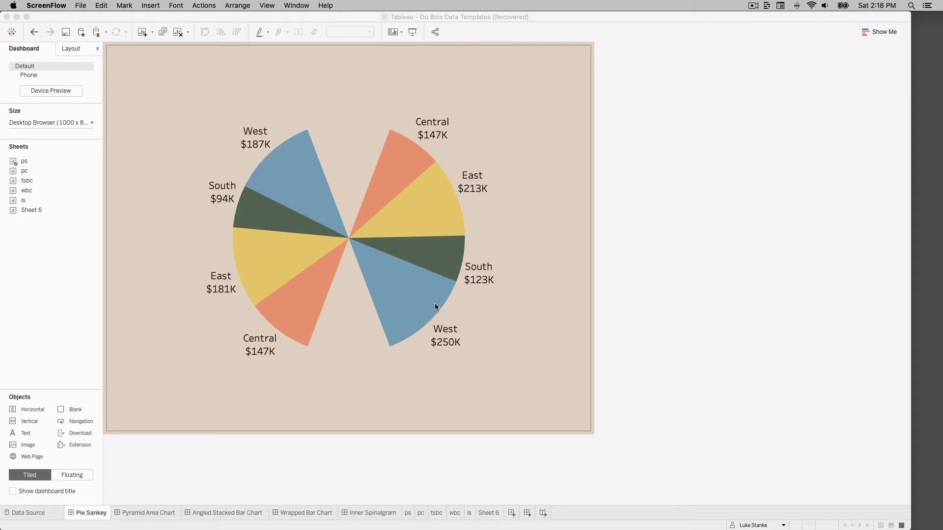
- Select the mirrored region-coloured pie chart on the Pie Sankey dashboard
{"action": "left_click", "coordinate": [299, 176]}
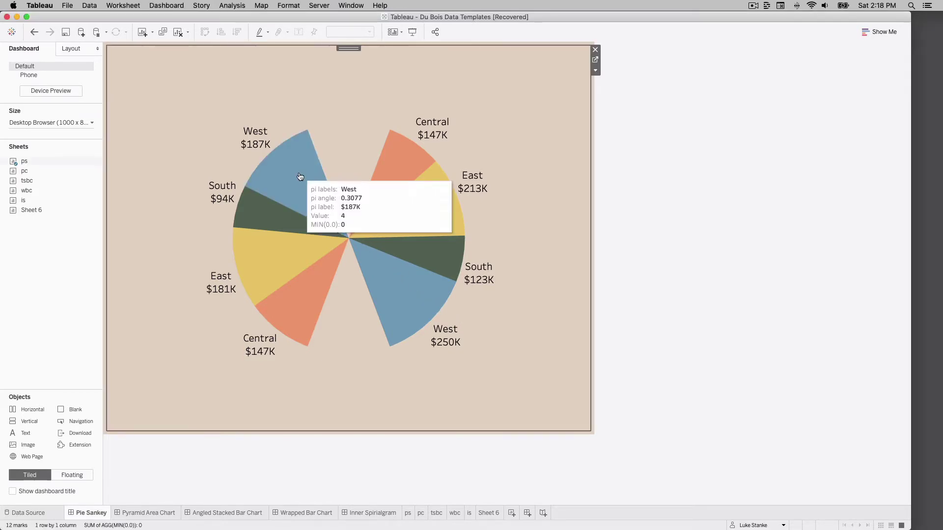
{"action": "left_click", "coordinate": [300, 176]}
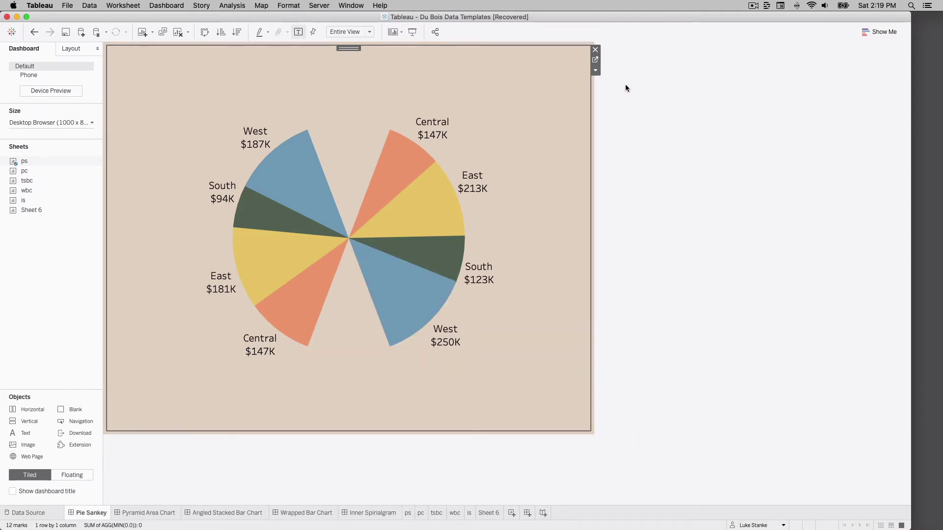
{"action": "left_click", "coordinate": [594, 58]}
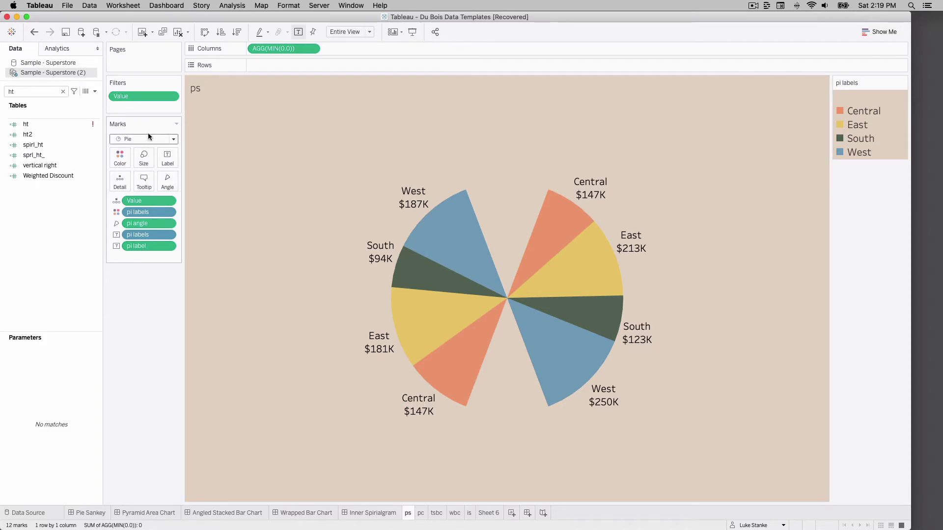
{"action": "mouse_move", "coordinate": [479, 413]}
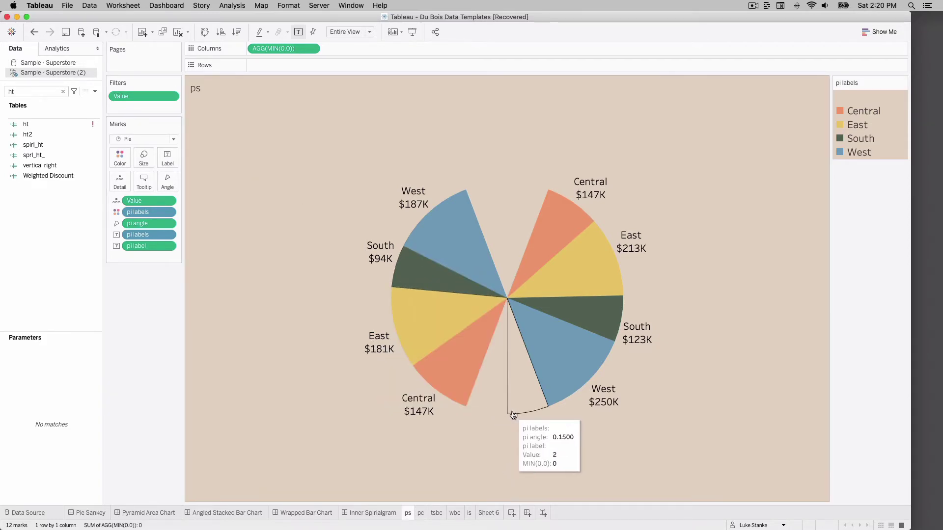
{"action": "mouse_move", "coordinate": [527, 216]}
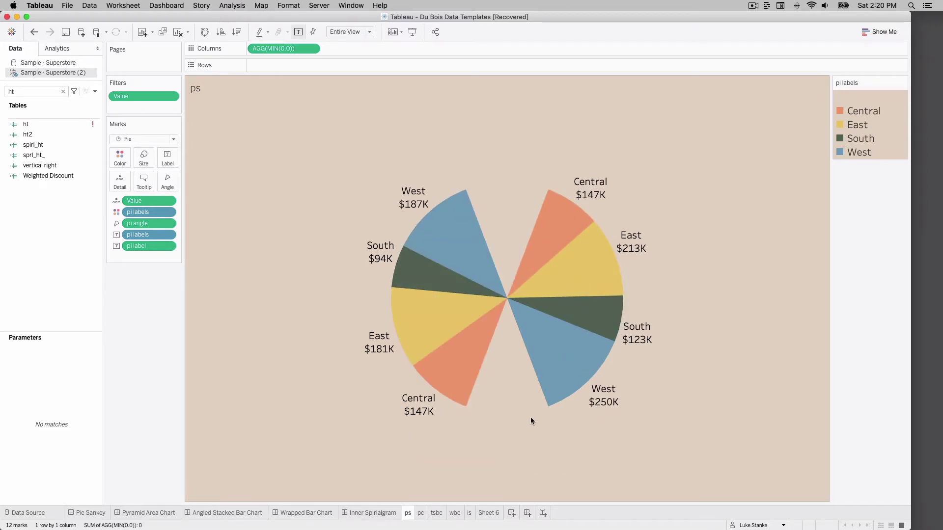
{"action": "mouse_move", "coordinate": [526, 199]}
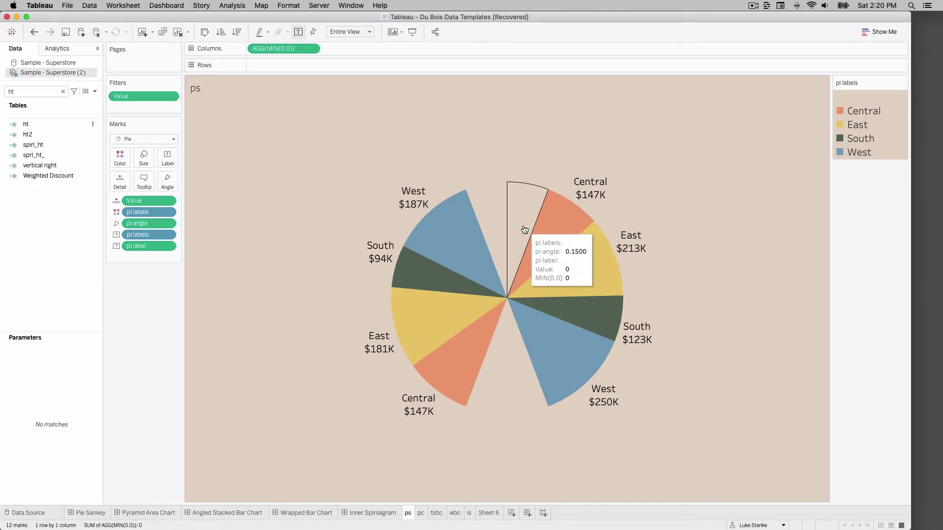
{"action": "mouse_move", "coordinate": [489, 235]}
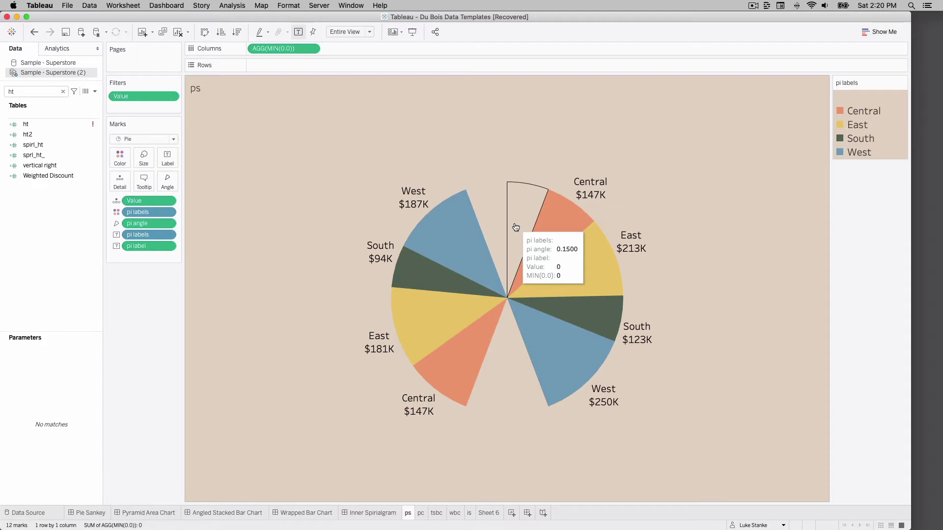
{"action": "mouse_move", "coordinate": [552, 359]}
{"action": "mouse_move", "coordinate": [499, 379]}
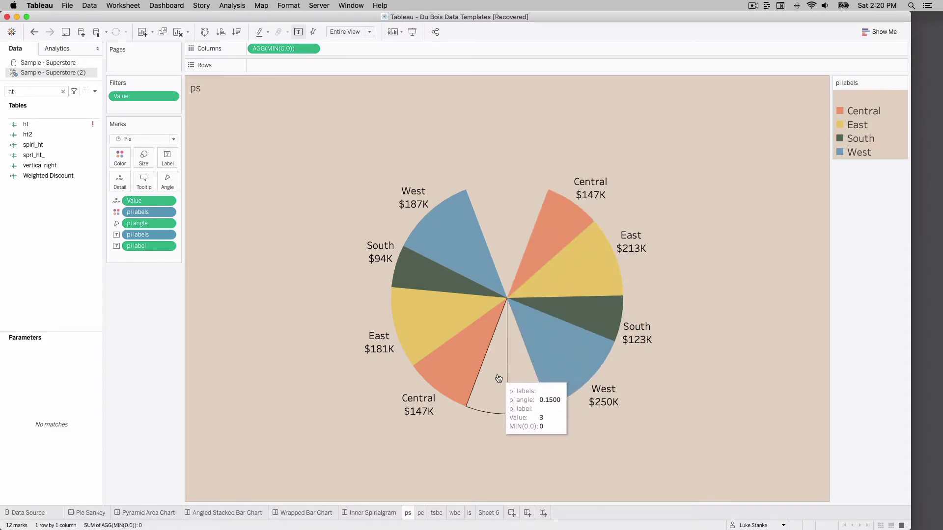
{"action": "mouse_move", "coordinate": [459, 254]}
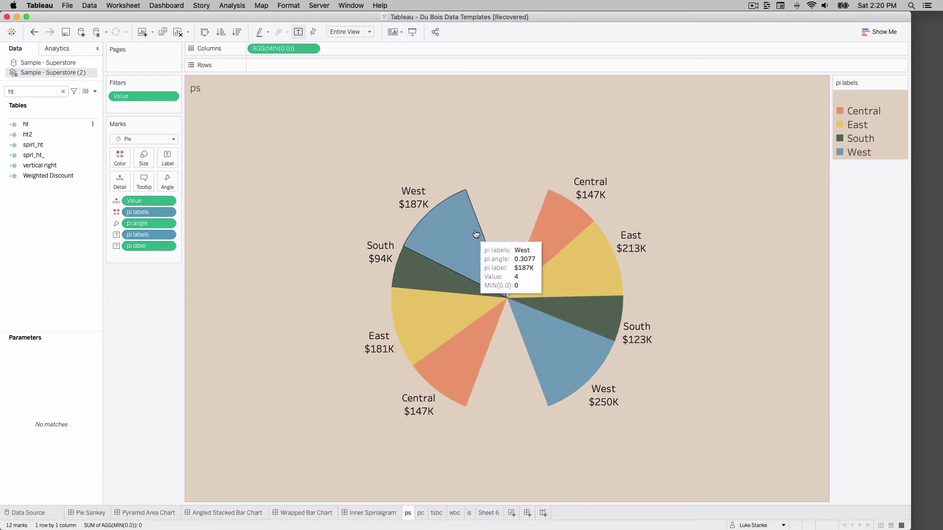
{"action": "mouse_move", "coordinate": [485, 218]}
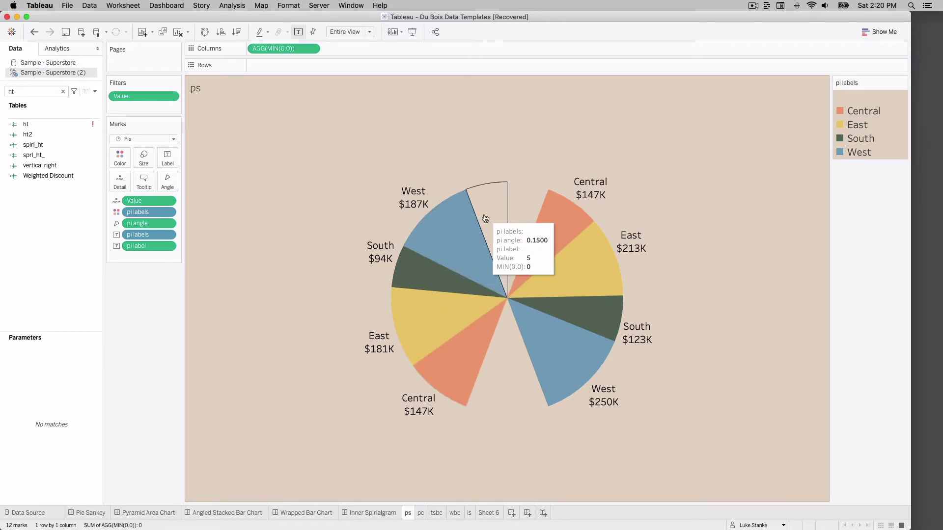
- Add a blank Sheet 7 worksheet and bring up the Sample - Superstore (2) data source options
{"action": "right_click", "coordinate": [511, 514]}
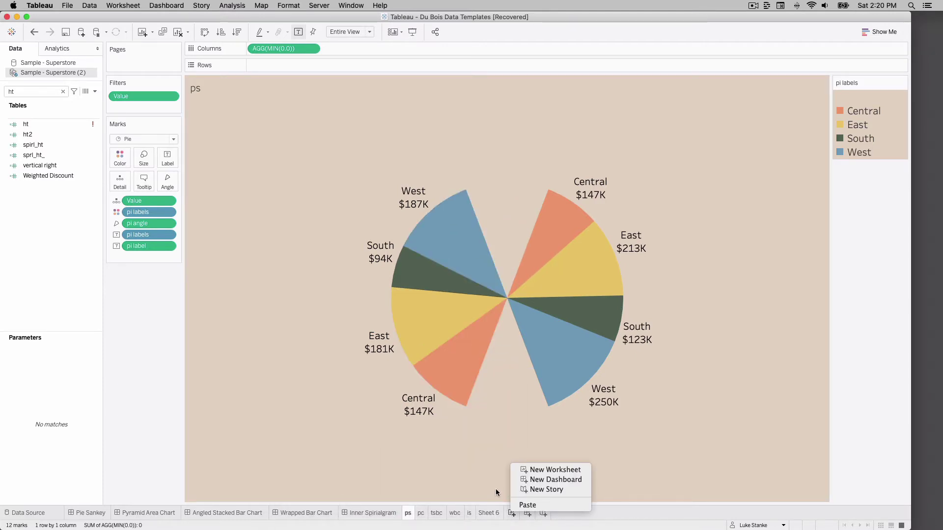
{"action": "left_click", "coordinate": [511, 515]}
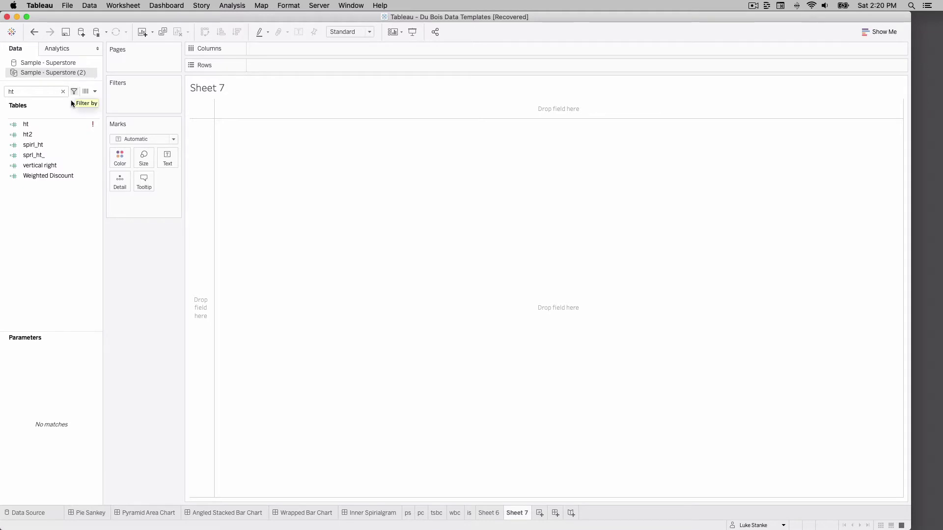
{"action": "right_click", "coordinate": [47, 71]}
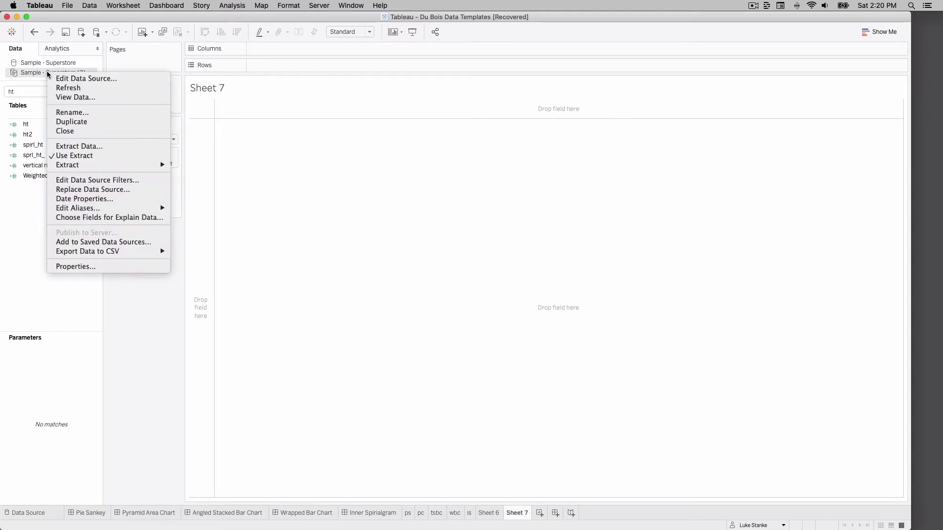
- Edit Sample - Superstore (2) and preview the placeholder Sheet3.csv Value column (0–200)
{"action": "left_click", "coordinate": [60, 76]}
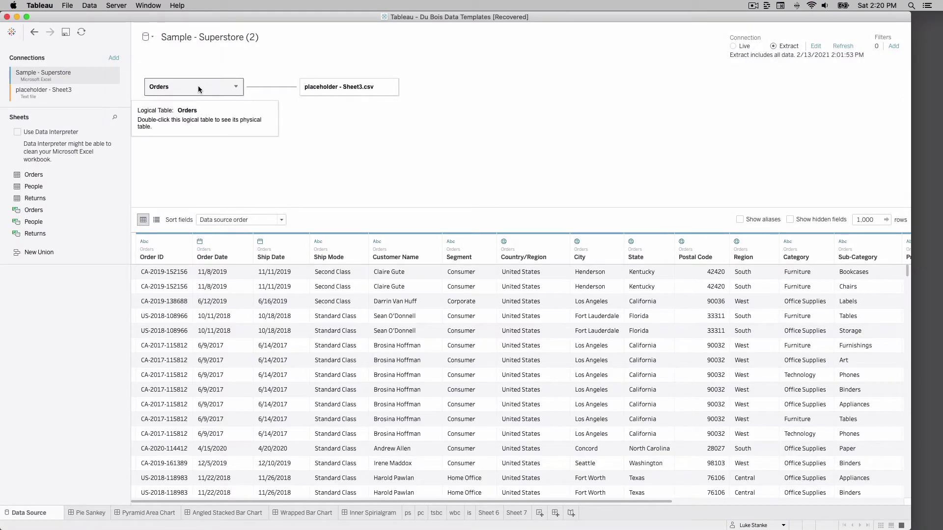
{"action": "left_click", "coordinate": [311, 89]}
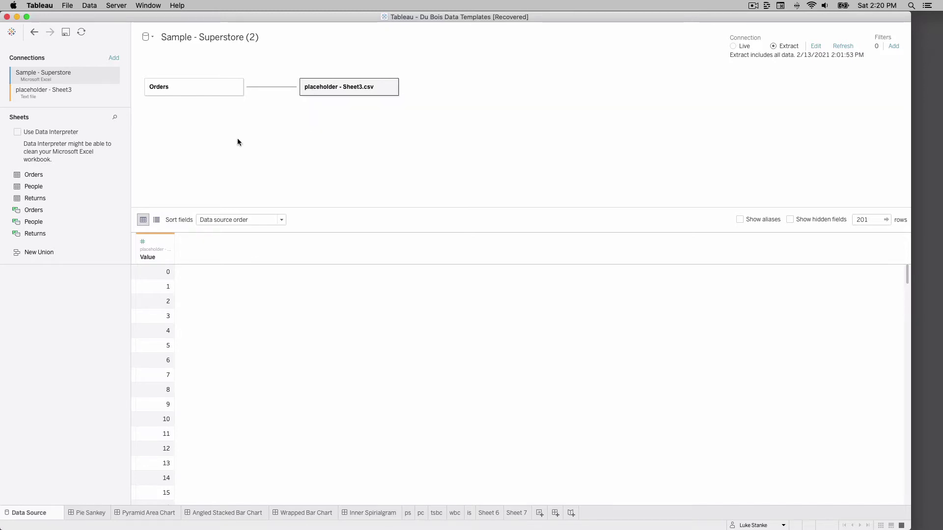
{"action": "scroll", "coordinate": [174, 286], "scroll_direction": "down", "scroll_amount": 20}
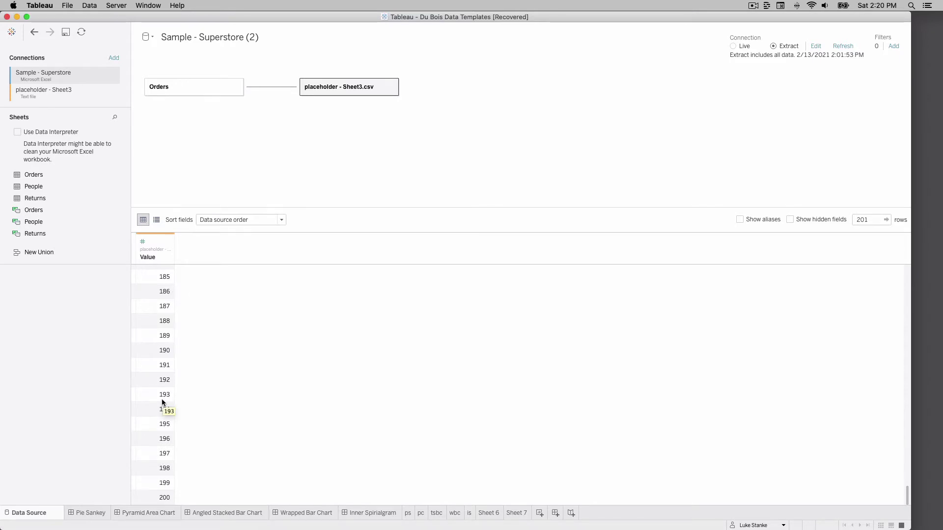
{"action": "scroll", "coordinate": [162, 400], "scroll_direction": "up", "scroll_amount": 20}
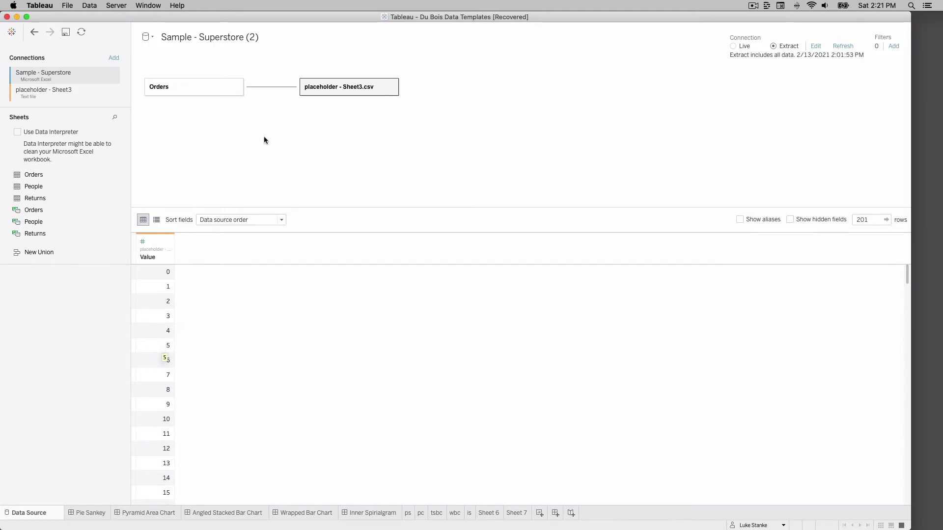
- Inspect the Orders–placeholder relationship and close it unchanged
{"action": "left_click", "coordinate": [285, 89]}
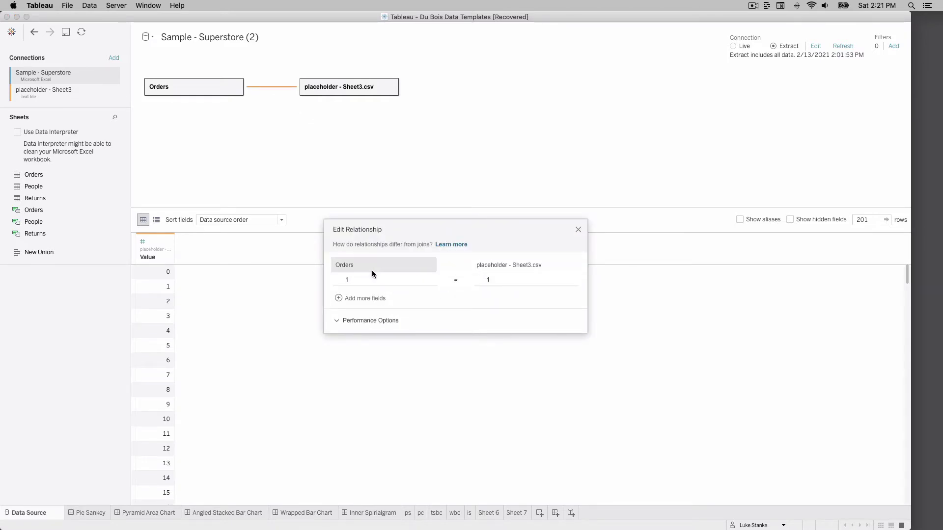
{"action": "left_click", "coordinate": [579, 229]}
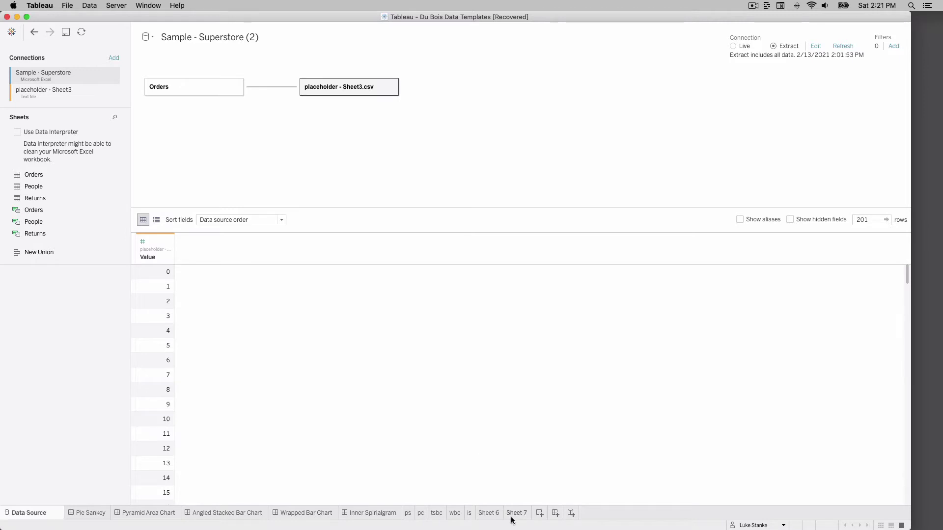
{"action": "mouse_move", "coordinate": [511, 520]}
- Switch to Sheet 7, glance at the ps worksheet, then return to the empty Sheet 7
{"action": "left_click", "coordinate": [523, 513]}
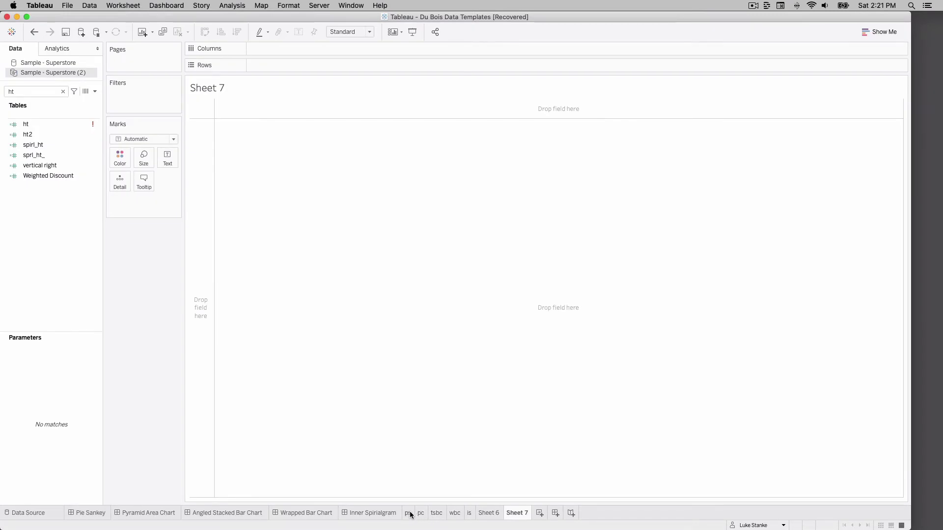
{"action": "left_click", "coordinate": [408, 513]}
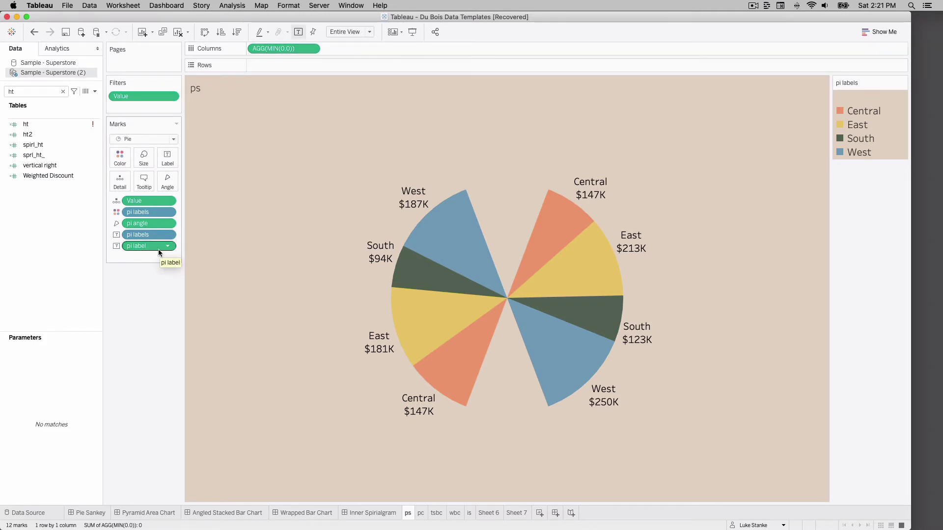
{"action": "left_click", "coordinate": [510, 513]}
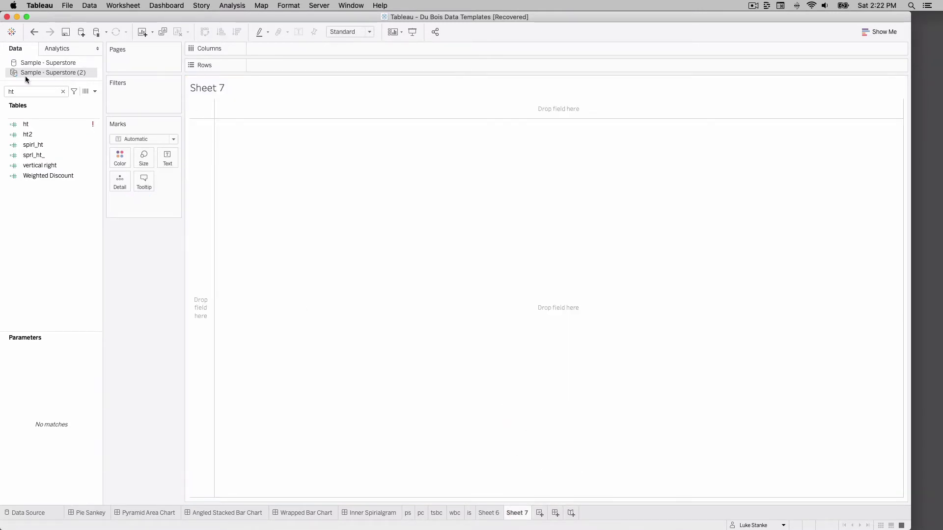
- Put an inline MIN(0.0) calculation on Columns and clear the Data pane search box
{"action": "left_click", "coordinate": [21, 91]}
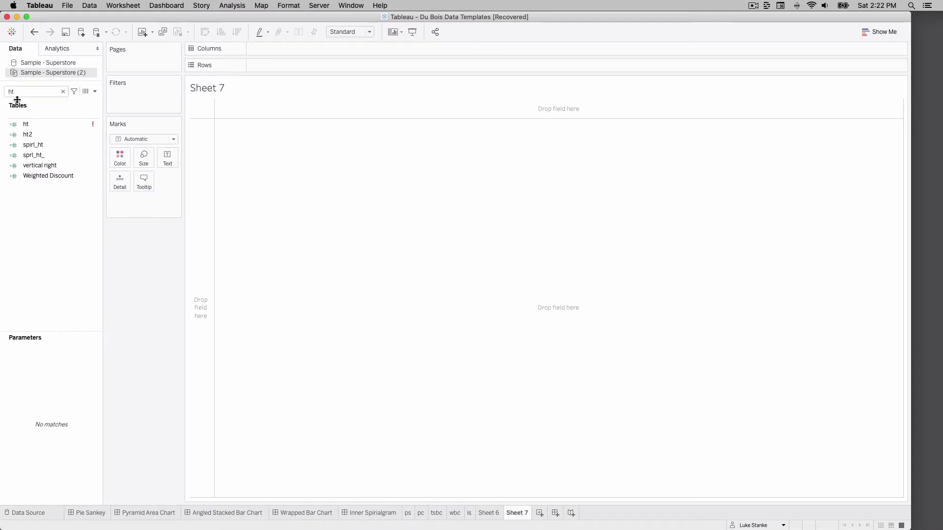
{"action": "double_click", "coordinate": [267, 48]}
{"action": "type", "text": "MIN(0"}
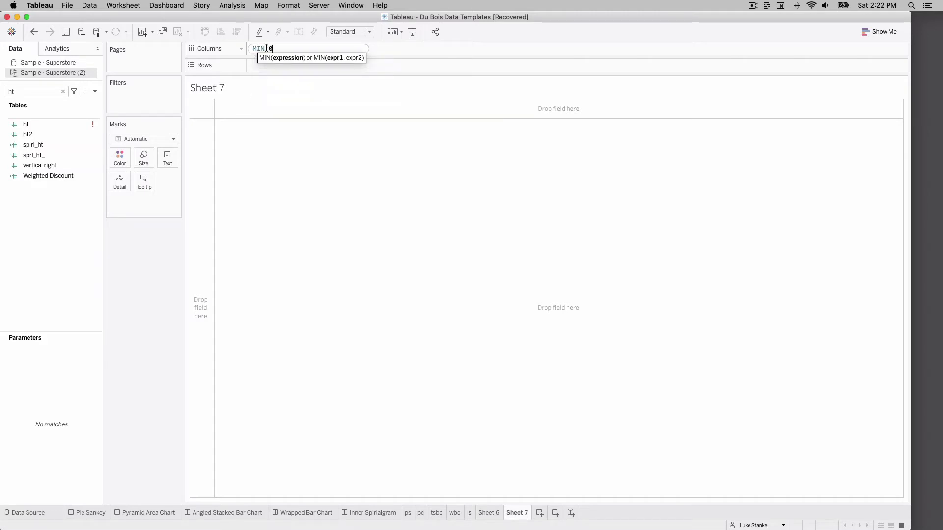
{"action": "type", "text": ".0)"}
{"action": "key", "text": "Return"}
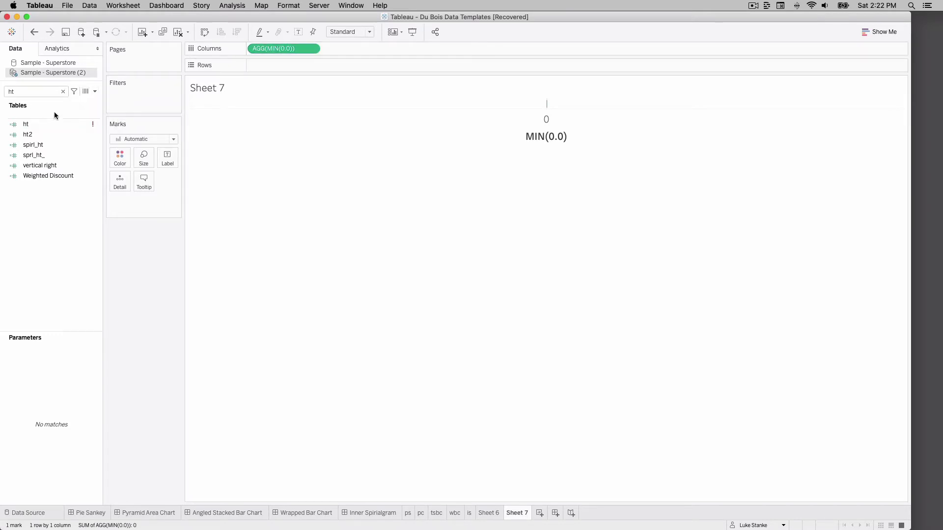
{"action": "left_click", "coordinate": [33, 93]}
{"action": "key", "text": "BackSpace"}
{"action": "key", "text": "BackSpace"}
- Filter Sheet 7 on the Value field, keeping only the range 0 to 5
{"action": "type", "text": "va"}
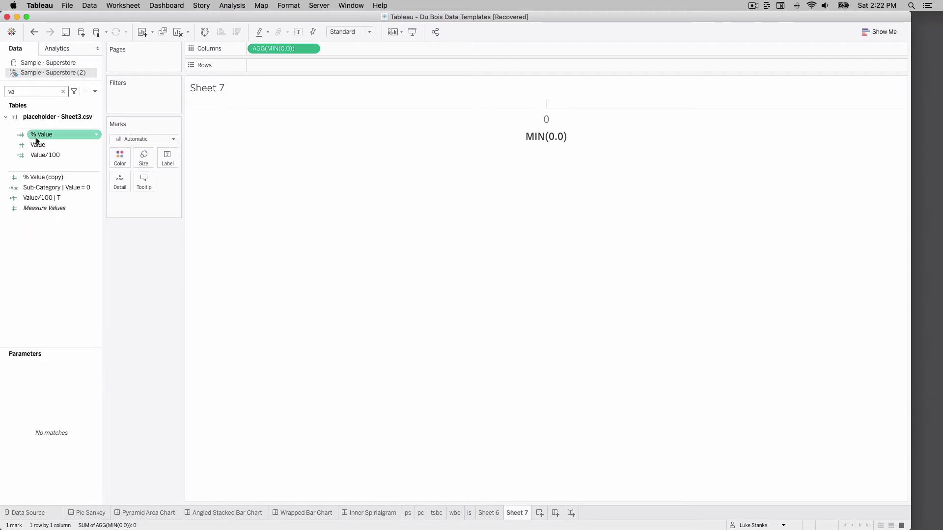
{"action": "left_click_drag", "start_coordinate": [39, 145], "coordinate": [142, 107]}
{"action": "left_click", "coordinate": [418, 211]}
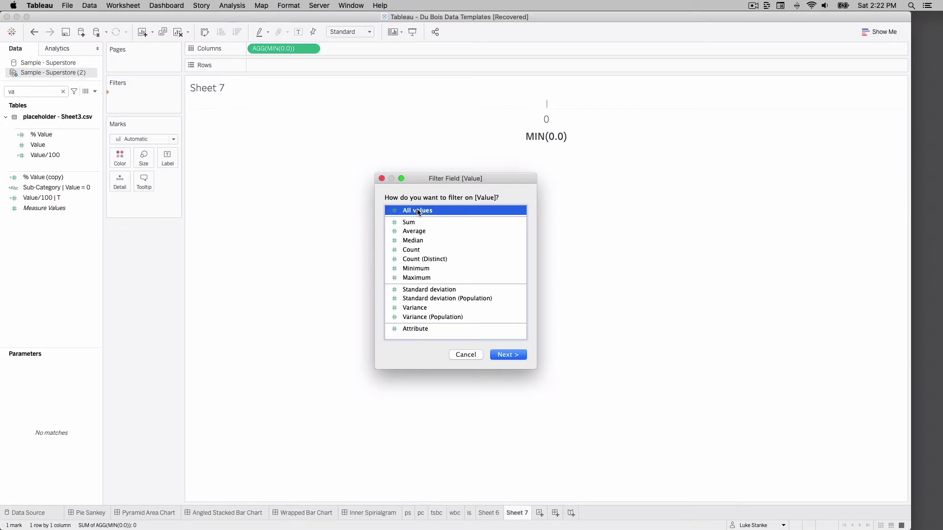
{"action": "double_click", "coordinate": [418, 211]}
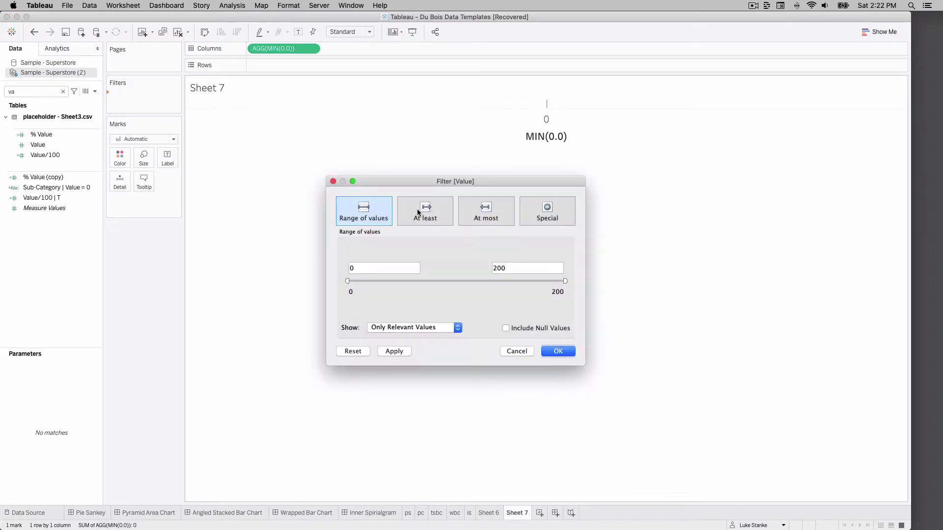
{"action": "double_click", "coordinate": [508, 267]}
{"action": "type", "text": "5"}
{"action": "left_click", "coordinate": [572, 351]}
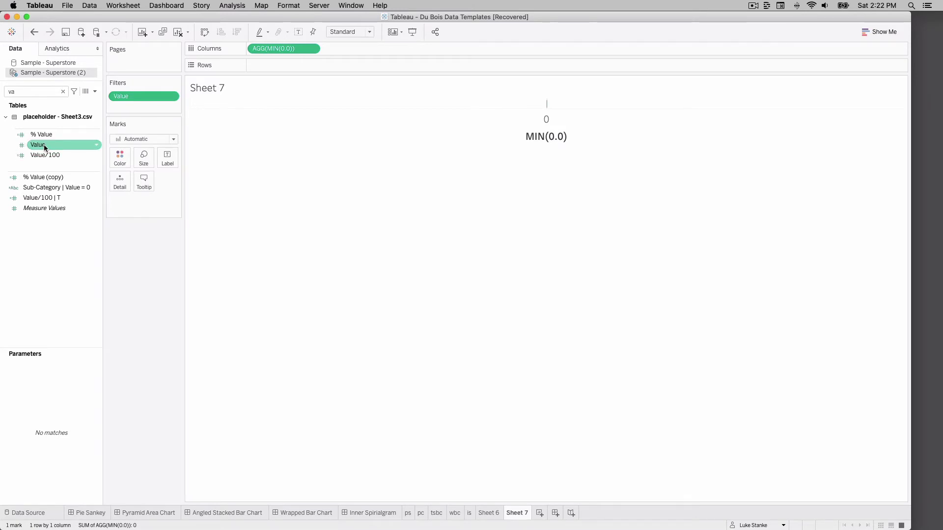
- Make Value a dimension on Detail, switch the mark type to Pie, and colour wedges by Value
{"action": "left_click_drag", "start_coordinate": [44, 145], "coordinate": [122, 186]}
{"action": "left_click", "coordinate": [172, 202]}
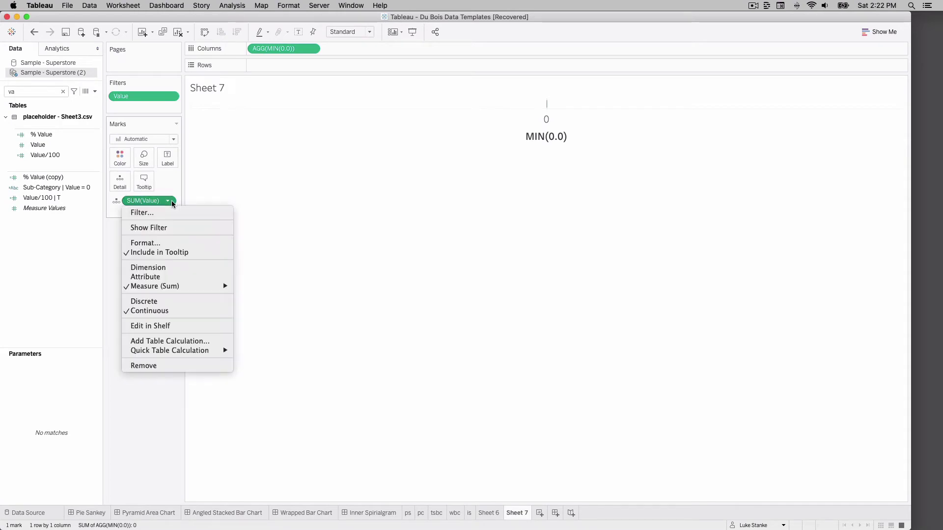
{"action": "left_click", "coordinate": [162, 269]}
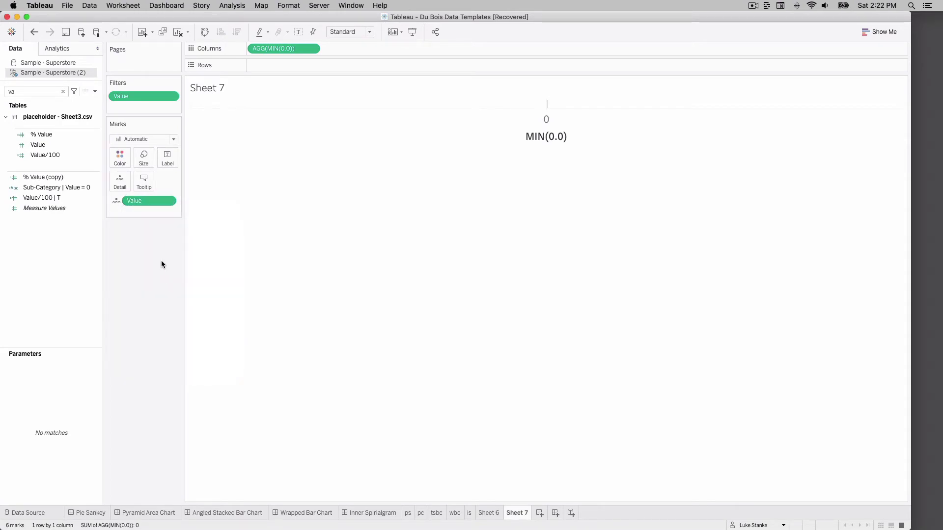
{"action": "left_click", "coordinate": [131, 140]}
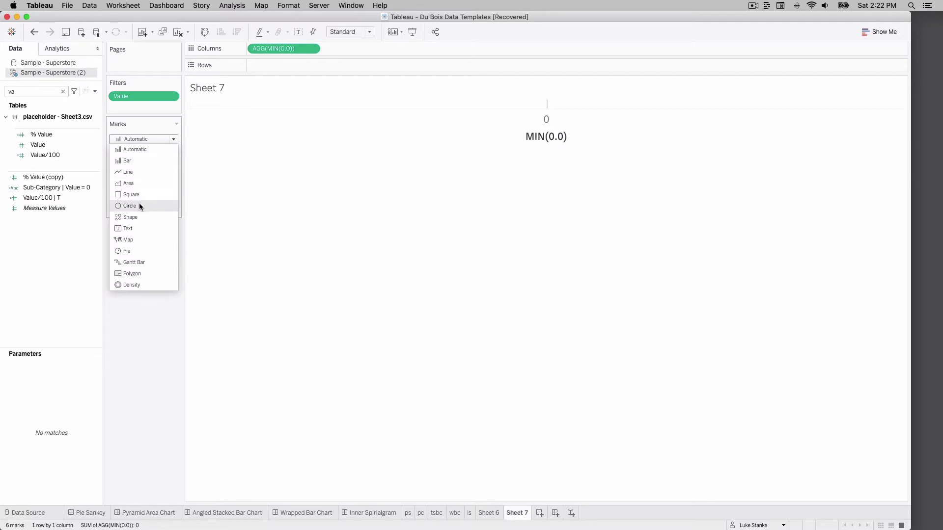
{"action": "left_click", "coordinate": [131, 250]}
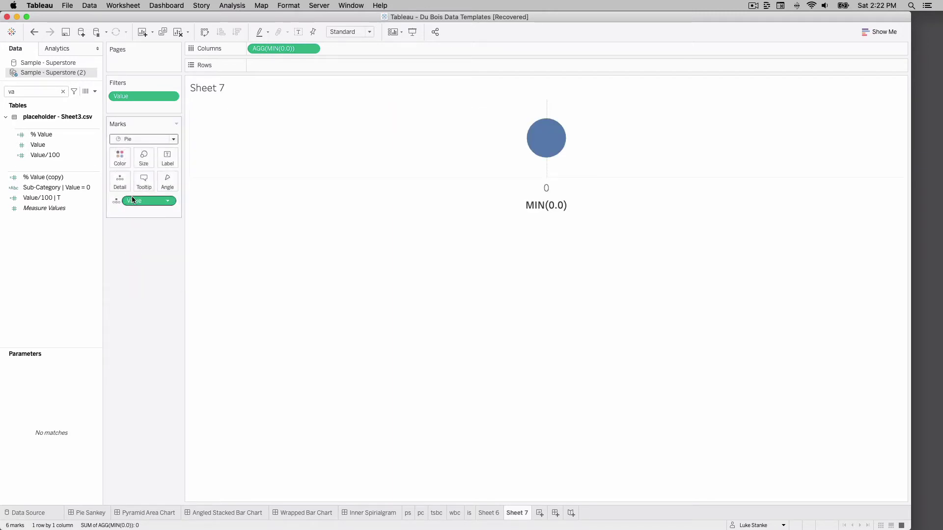
{"action": "left_click_drag", "start_coordinate": [133, 201], "coordinate": [123, 161]}
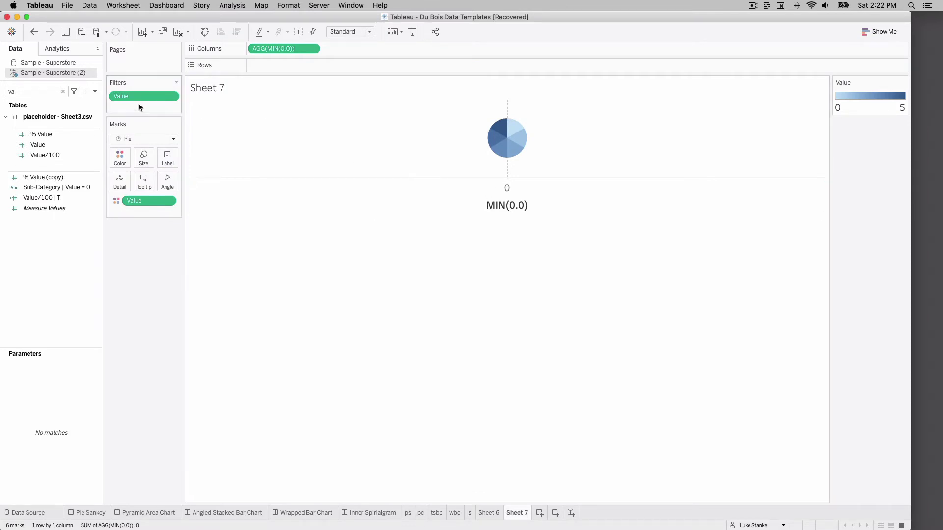
{"action": "left_click", "coordinate": [96, 91]}
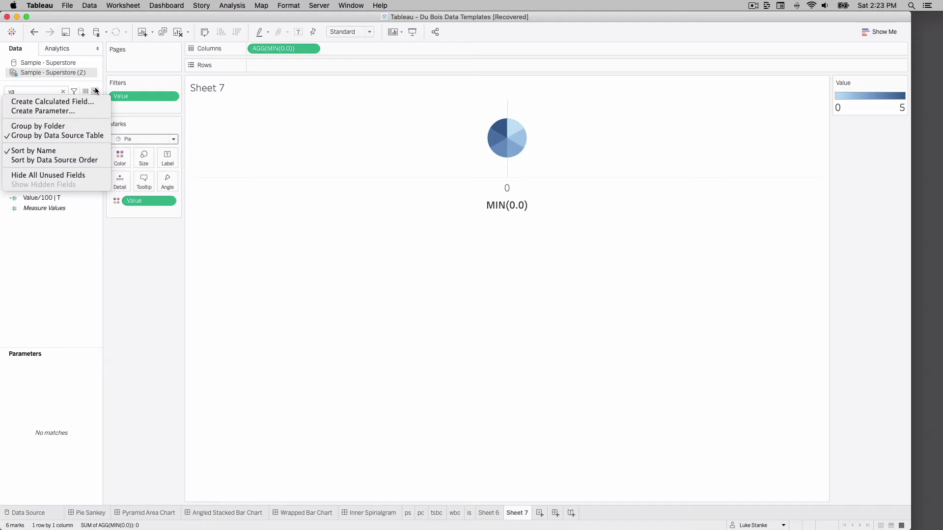
- Start a new calculated field named pre-comparison
{"action": "left_click", "coordinate": [119, 316]}
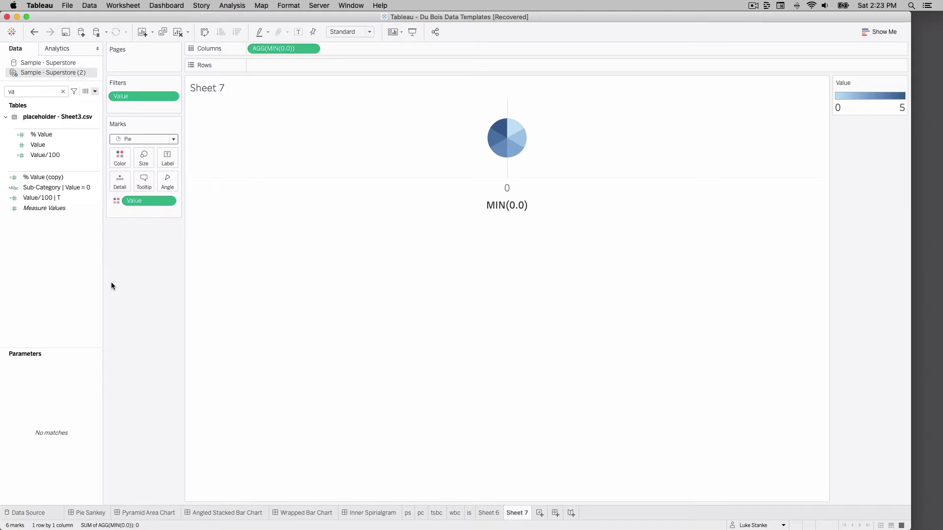
{"action": "left_click", "coordinate": [95, 91]}
{"action": "left_click", "coordinate": [92, 100]}
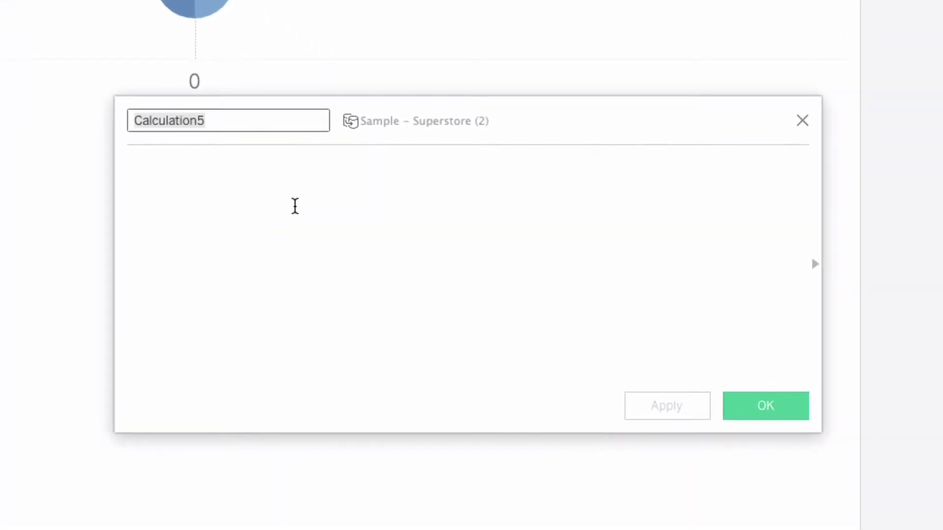
{"action": "left_click", "coordinate": [282, 207]}
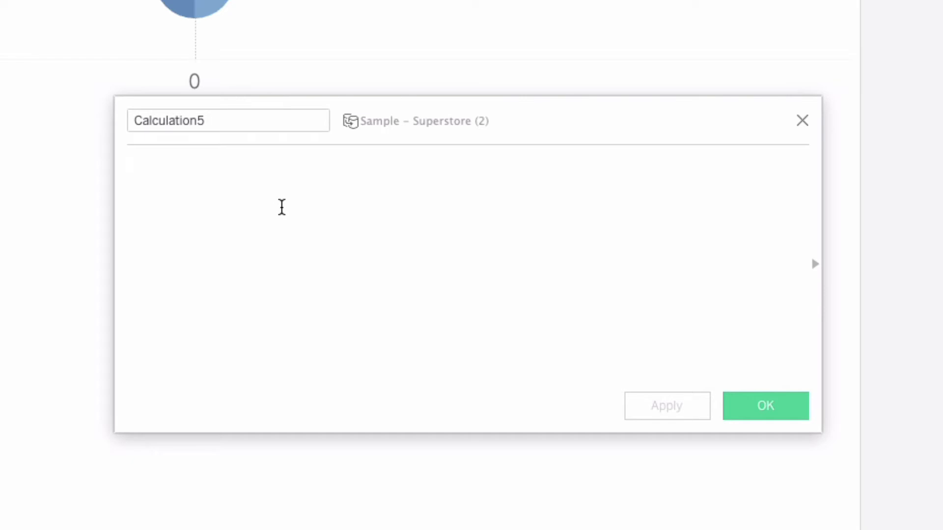
{"action": "double_click", "coordinate": [200, 121]}
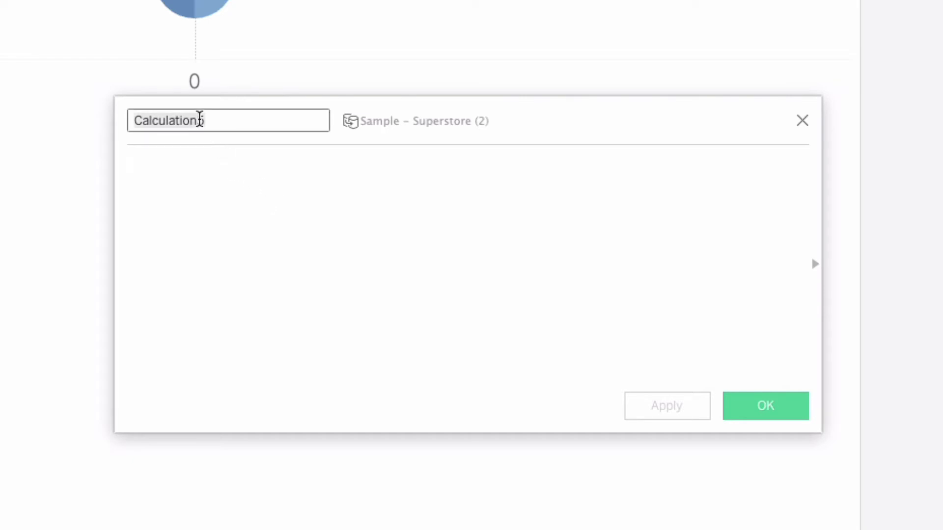
{"action": "type", "text": "pre-comparison"}
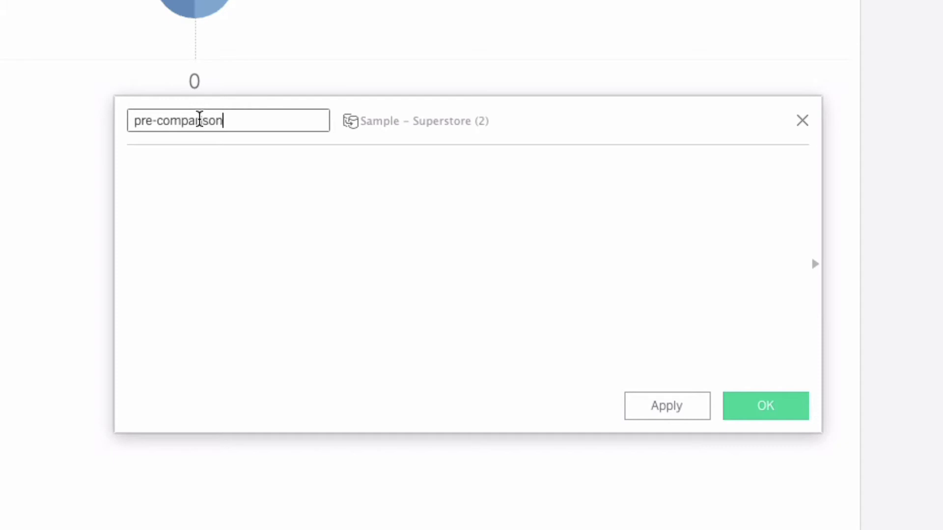
{"action": "key", "text": "Tab"}
- Enter {FIXED [Value],[Region]: SUM(IF YEAR([Order Date]) = 2017 THEN [Sales] END)} as the numerator
{"action": "type", "text": "{"}
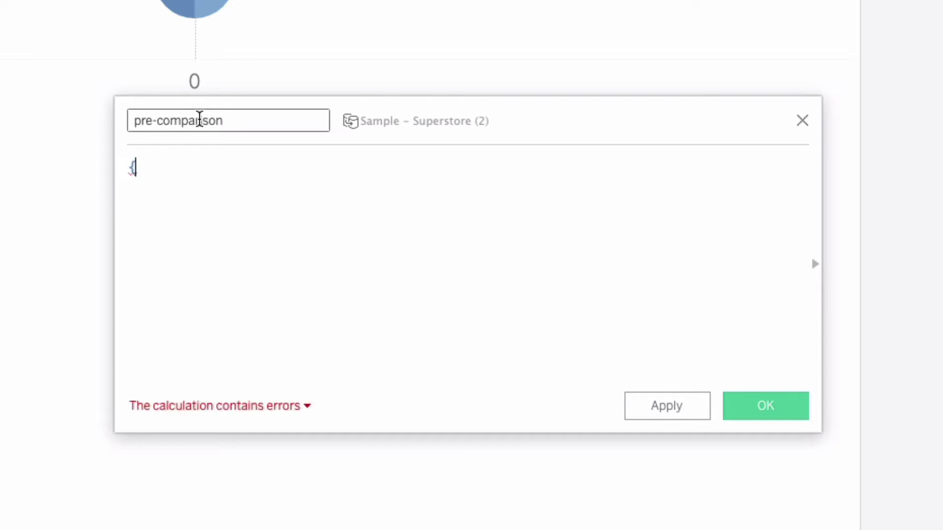
{"action": "type", "text": "FIXED [Va"}
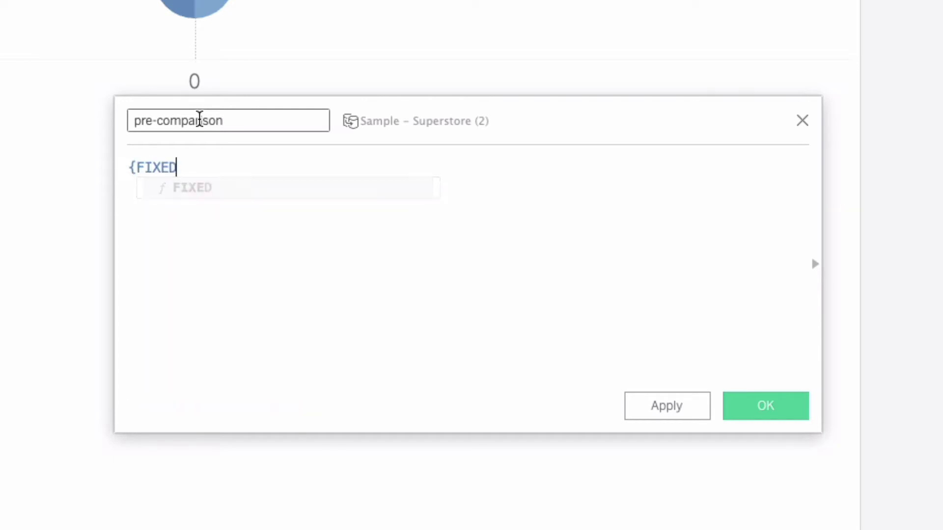
{"action": "key", "text": "Return"}
{"action": "type", "text": ", REg"}
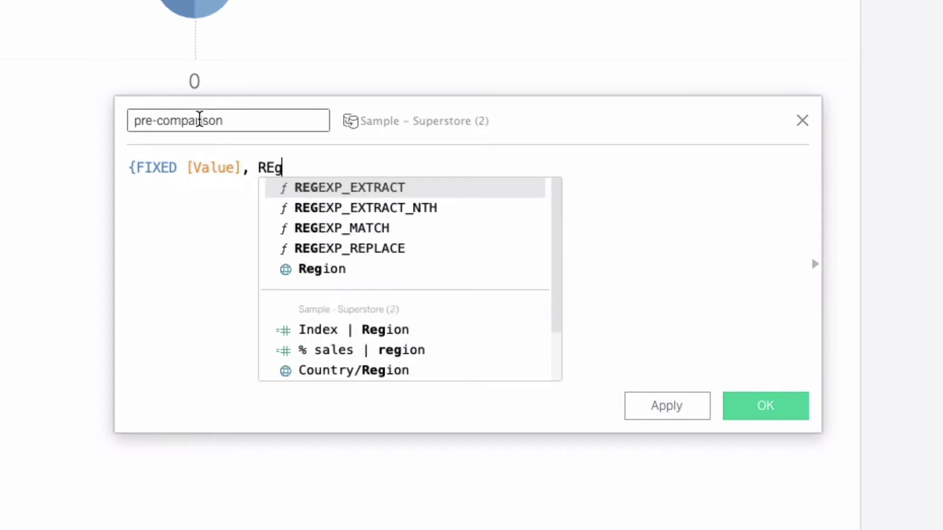
{"action": "key", "text": "Down"}
{"action": "key", "text": "Down"}
{"action": "key", "text": "Down"}
{"action": "key", "text": "Down"}
{"action": "key", "text": "Return"}
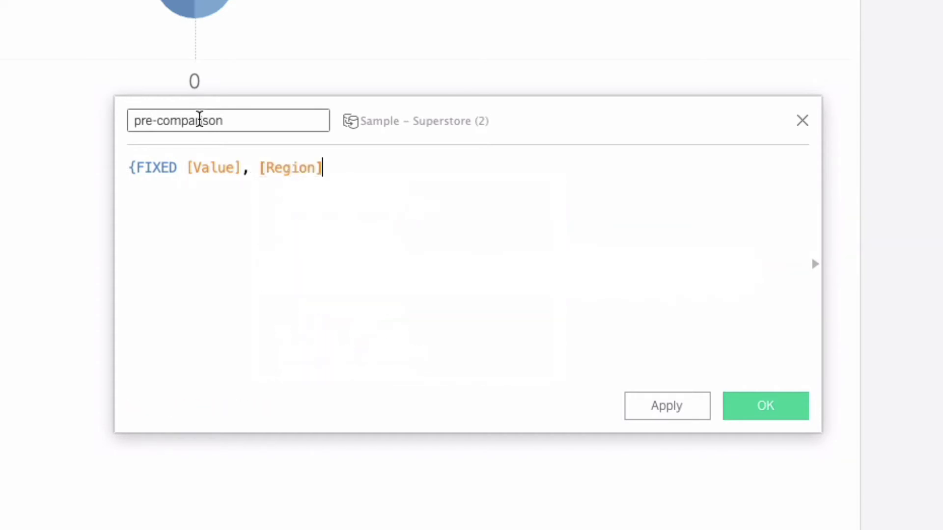
{"action": "type", "text": ";"}
{"action": "key", "text": "BackSpace"}
{"action": "type", "text": ": SUM"}
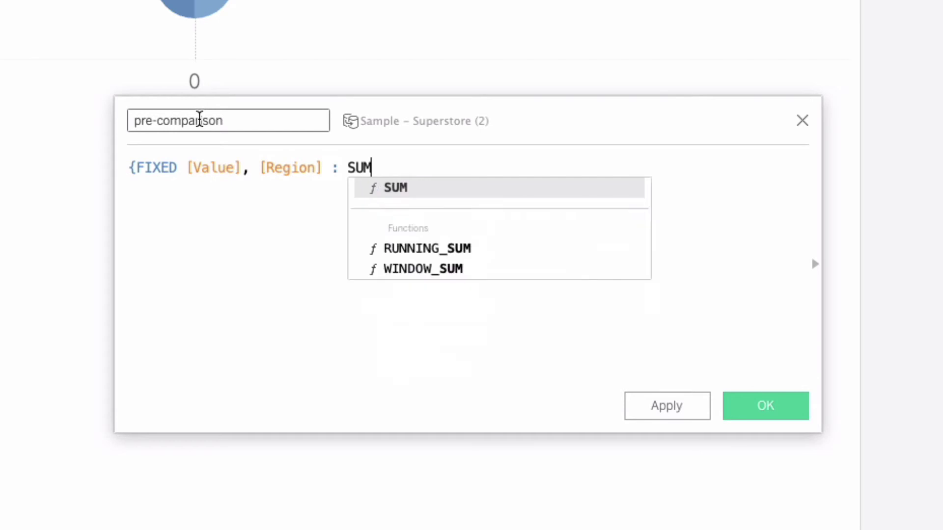
{"action": "type", "text": "(IF Ye"}
{"action": "key", "text": "Return"}
{"action": "type", "text": "ORd"}
{"action": "key", "text": "Return"}
{"action": "type", "text": "= 2017"}
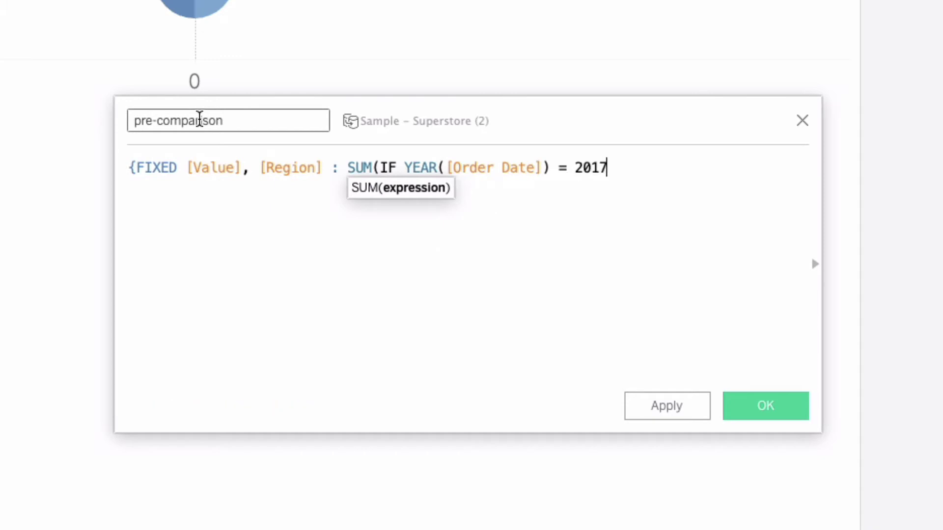
{"action": "type", "text": " THEN [S"}
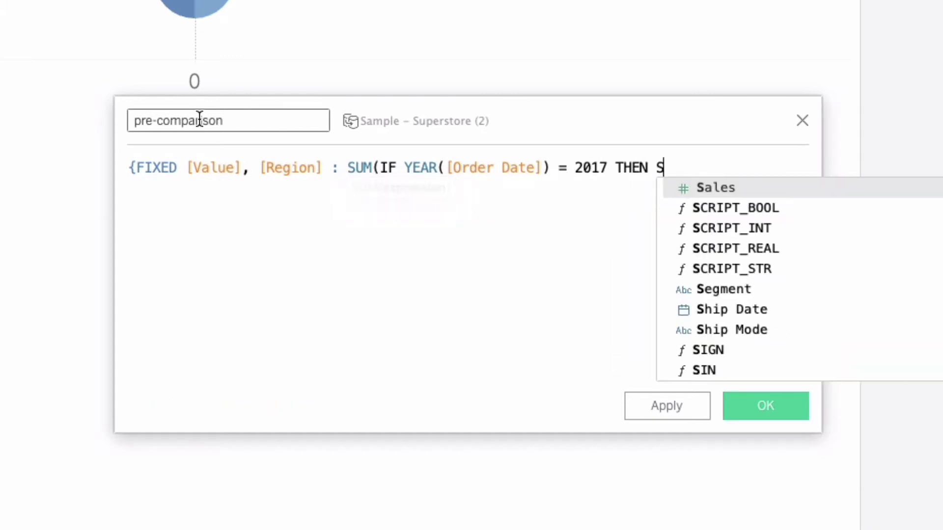
{"action": "key", "text": "Return"}
{"action": "type", "text": "END)"}
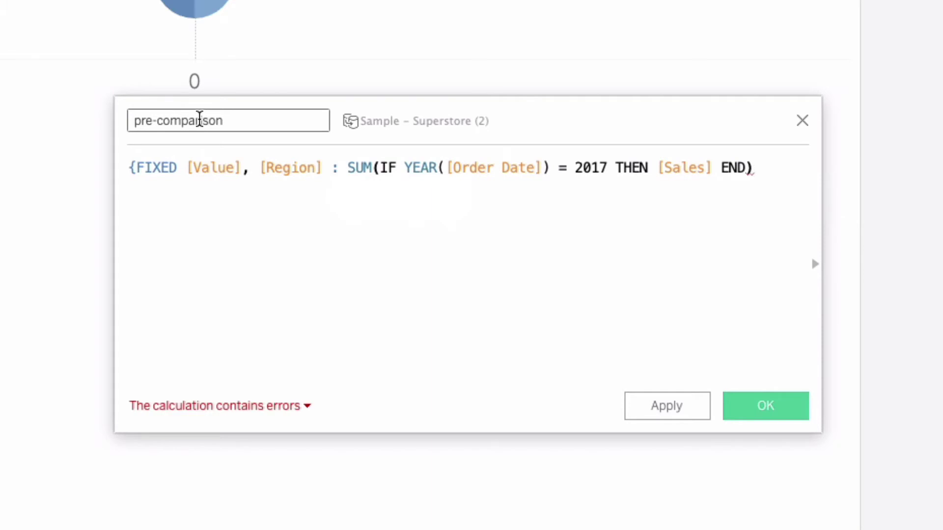
{"action": "type", "text": "}"}
- Divide by a copy of that expression fixed on Value only, with Region removed
{"action": "key", "text": "ctrl+a"}
{"action": "key", "text": "ctrl+c"}
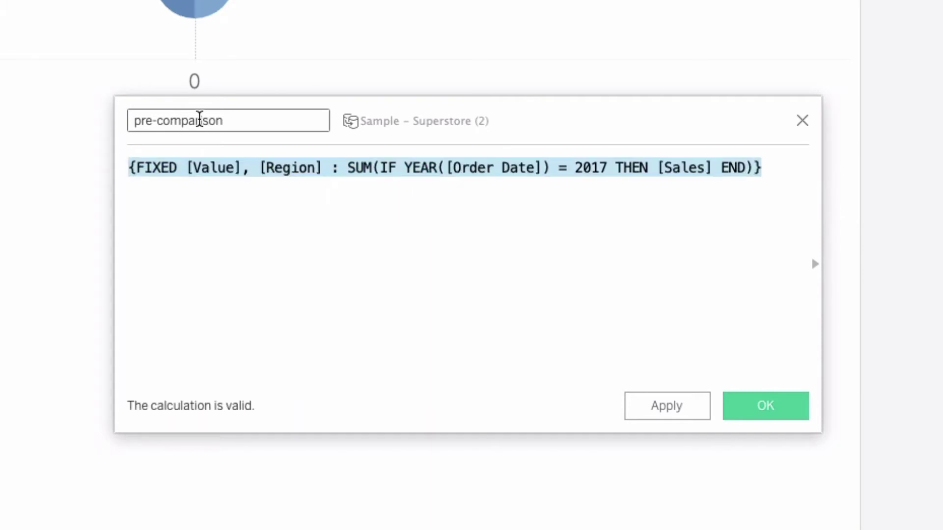
{"action": "key", "text": "Right"}
{"action": "key", "text": "Return"}
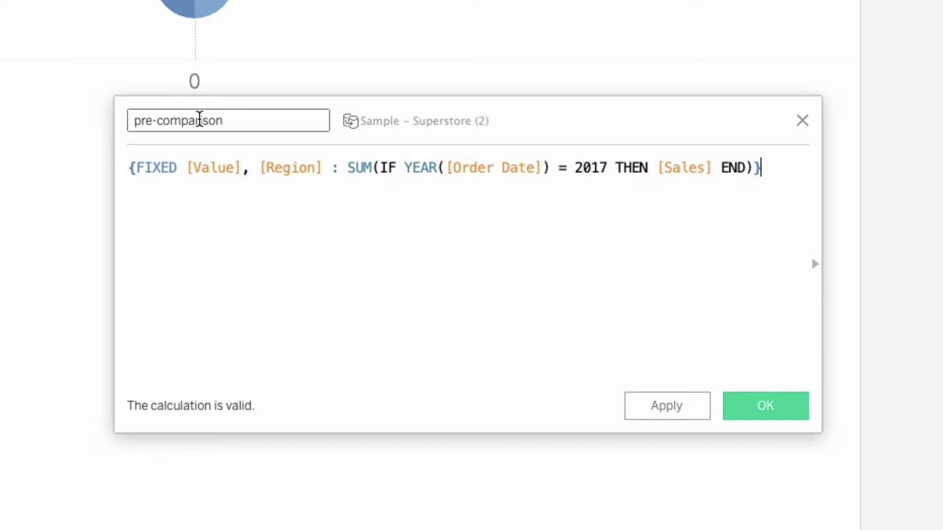
{"action": "type", "text": "/"}
{"action": "key", "text": "ctrl+v"}
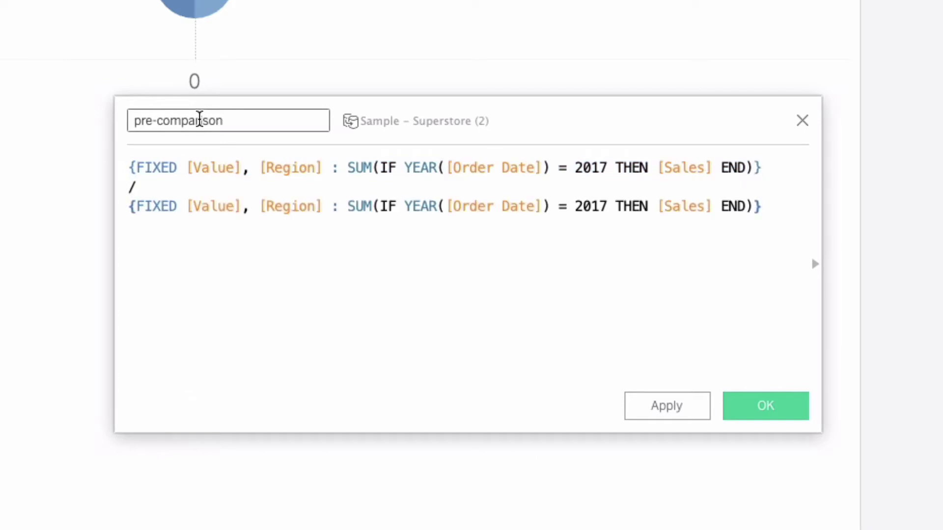
{"action": "key", "text": "Left"}
{"action": "key", "text": "Left"}
{"action": "key", "text": "Left"}
{"action": "key", "text": "Left"}
{"action": "key", "text": "Left"}
{"action": "key", "text": "Left"}
{"action": "key", "text": "Left"}
{"action": "key", "text": "Left"}
{"action": "key", "text": "Left"}
{"action": "key", "text": "Left"}
{"action": "key", "text": "Left"}
{"action": "key", "text": "Left"}
{"action": "key", "text": "Left"}
{"action": "key", "text": "Left"}
{"action": "key", "text": "Left"}
{"action": "key", "text": "Left"}
{"action": "key", "text": "Left"}
{"action": "key", "text": "Left"}
{"action": "key", "text": "Left"}
{"action": "key", "text": "Left"}
{"action": "key", "text": "Left"}
{"action": "key", "text": "Left"}
{"action": "key", "text": "Left"}
{"action": "key", "text": "Left"}
{"action": "key", "text": "Left"}
{"action": "key", "text": "Left"}
{"action": "key", "text": "Left"}
{"action": "key", "text": "Left"}
{"action": "key", "text": "Left"}
{"action": "key", "text": "Left"}
{"action": "key", "text": "Left"}
{"action": "key", "text": "Left"}
{"action": "key", "text": "Left"}
{"action": "key", "text": "Left"}
{"action": "key", "text": "Left"}
{"action": "key", "text": "Left"}
{"action": "key", "text": "Left"}
{"action": "key", "text": "Left"}
{"action": "key", "text": "Left"}
{"action": "key", "text": "Left"}
{"action": "key", "text": "shift+Left"}
{"action": "key", "text": "shift+Left"}
{"action": "key", "text": "shift+Left"}
{"action": "key", "text": "shift+Left"}
{"action": "key", "text": "shift+Left"}
{"action": "key", "text": "shift+Left"}
{"action": "key", "text": "shift+Left"}
{"action": "key", "text": "shift+Left"}
{"action": "key", "text": "shift+Left"}
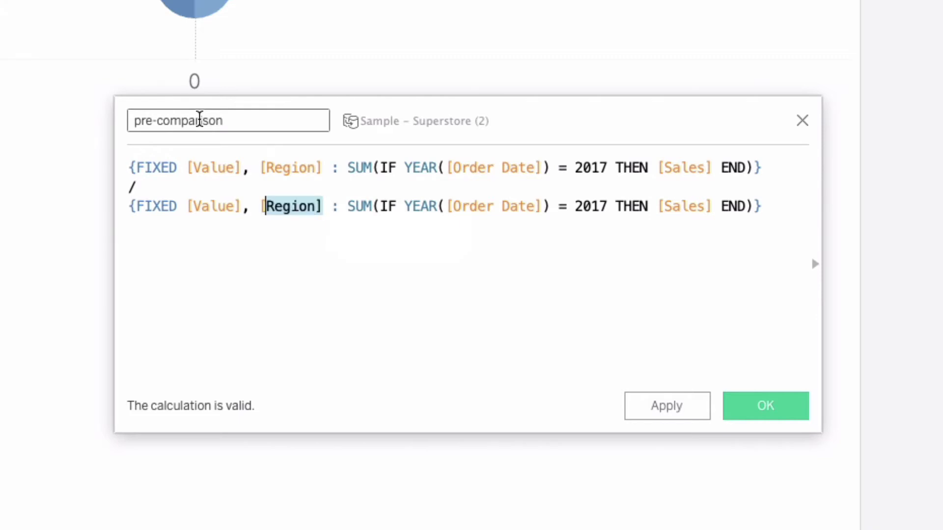
{"action": "key", "text": "BackSpace"}
{"action": "key", "text": "BackSpace"}
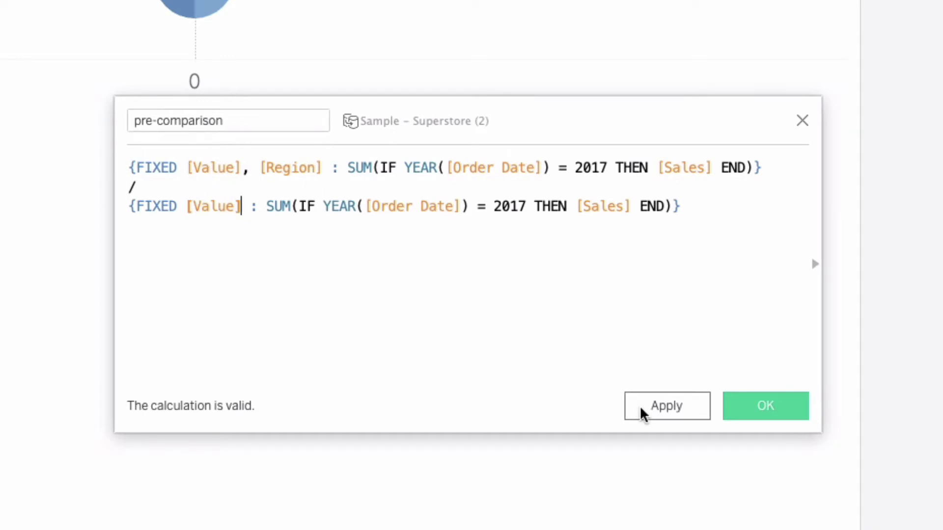
- Apply the pre-comparison calculation and select its whole formula for reuse
{"action": "left_click", "coordinate": [653, 416]}
{"action": "left_click", "coordinate": [603, 296]}
{"action": "key", "text": "ctrl+a"}
{"action": "key", "text": "ctrl+c"}
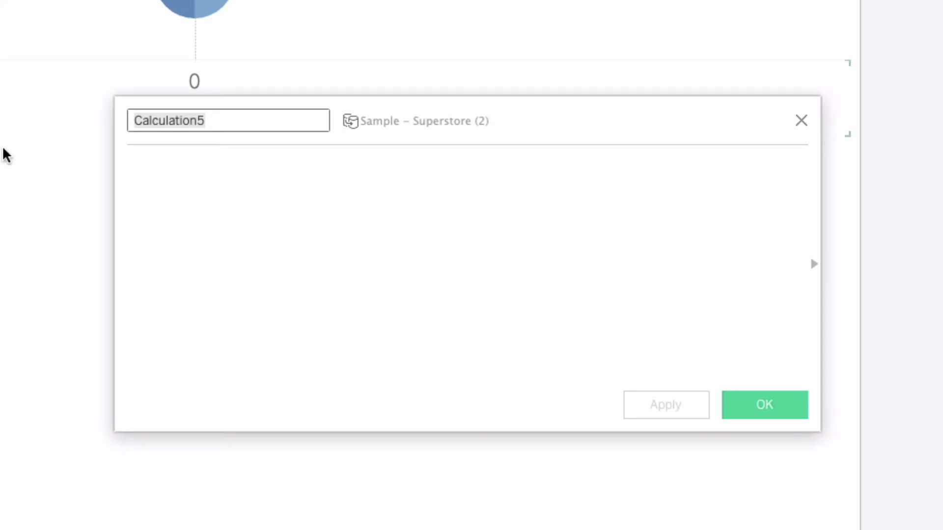
- Name the field post-comparison, paste the pre-comparison formula, and change both 2017 years to 2020
{"action": "type", "text": "post-comparison"}
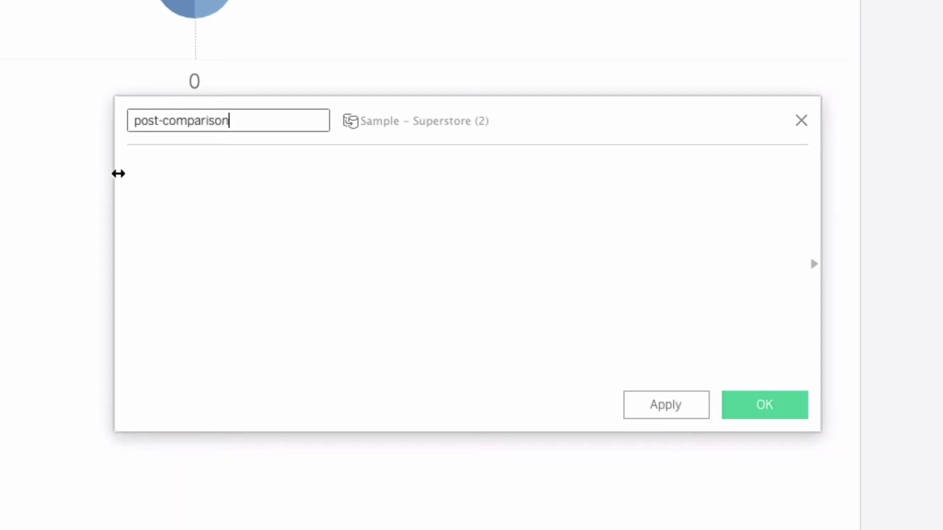
{"action": "key", "text": "Tab"}
{"action": "key", "text": "ctrl+v"}
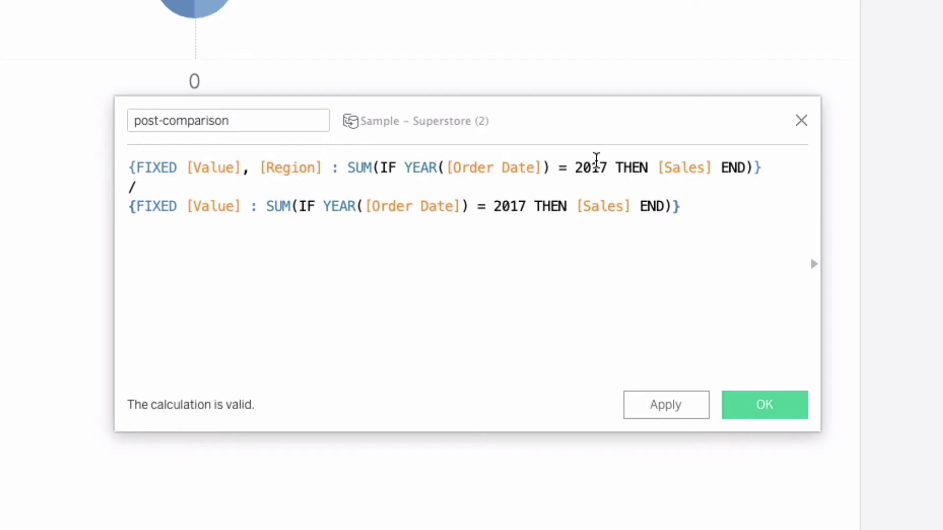
{"action": "left_click_drag", "start_coordinate": [607, 167], "coordinate": [586, 167]}
{"action": "key", "text": "BackSpace"}
{"action": "type", "text": "020"}
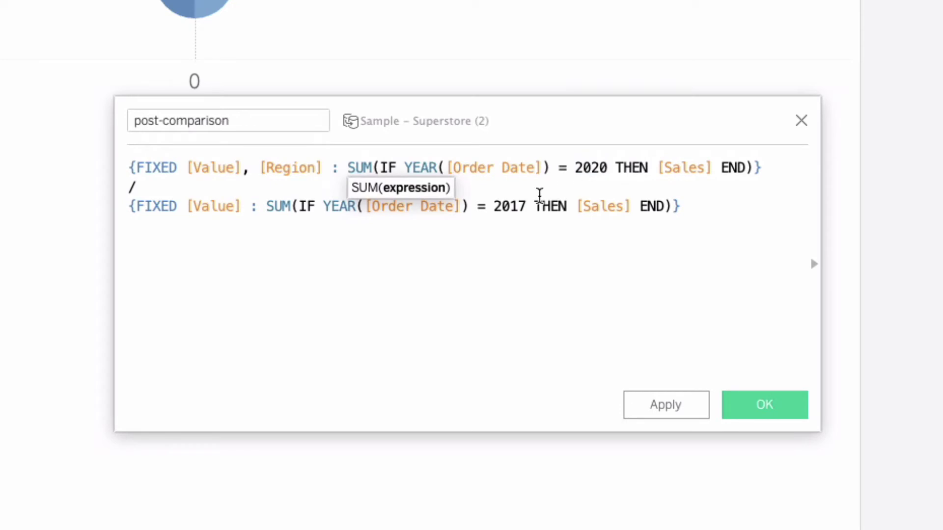
{"action": "left_click_drag", "start_coordinate": [528, 207], "coordinate": [504, 206]}
{"action": "key", "text": "BackSpace"}
{"action": "type", "text": "020"}
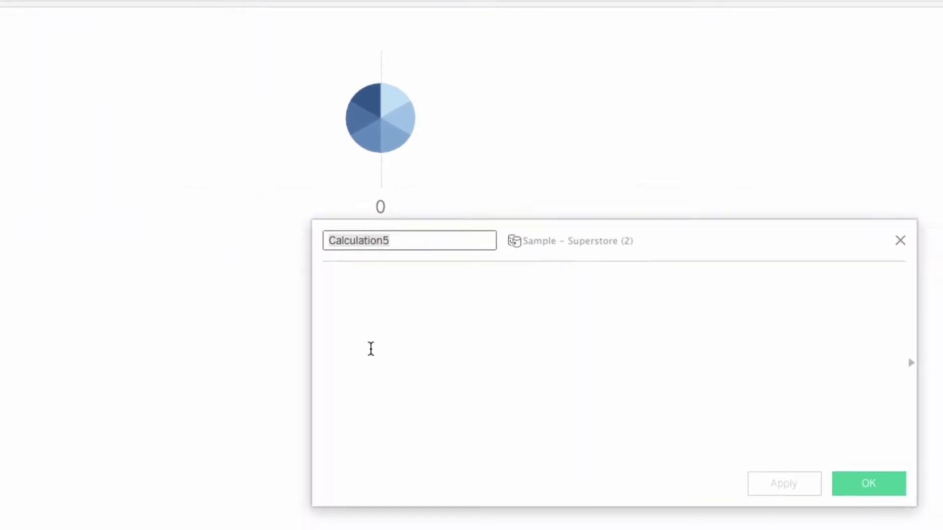
- Add THEN [post-comparison] and ELSE .1 to the new formula, checking its field references
{"action": "left_click", "coordinate": [465, 405]}
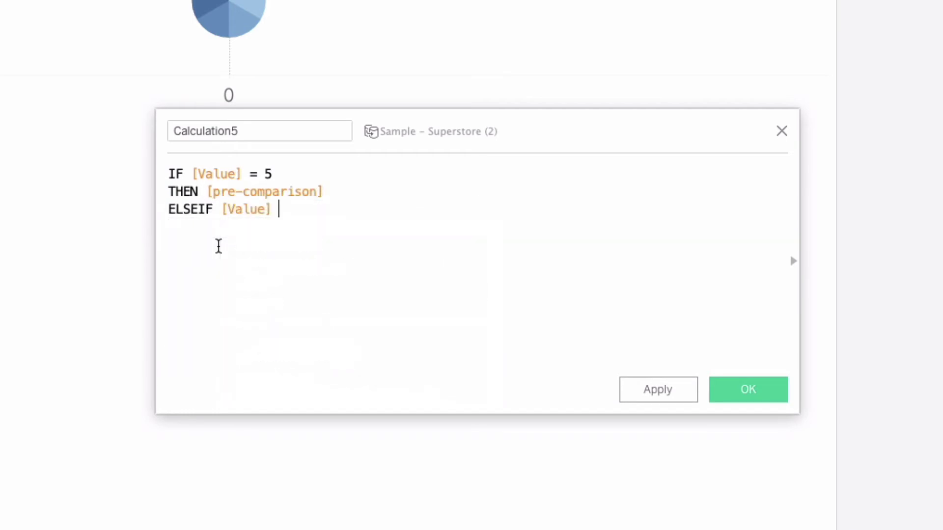
{"action": "type", "text": "THEN [pos"}
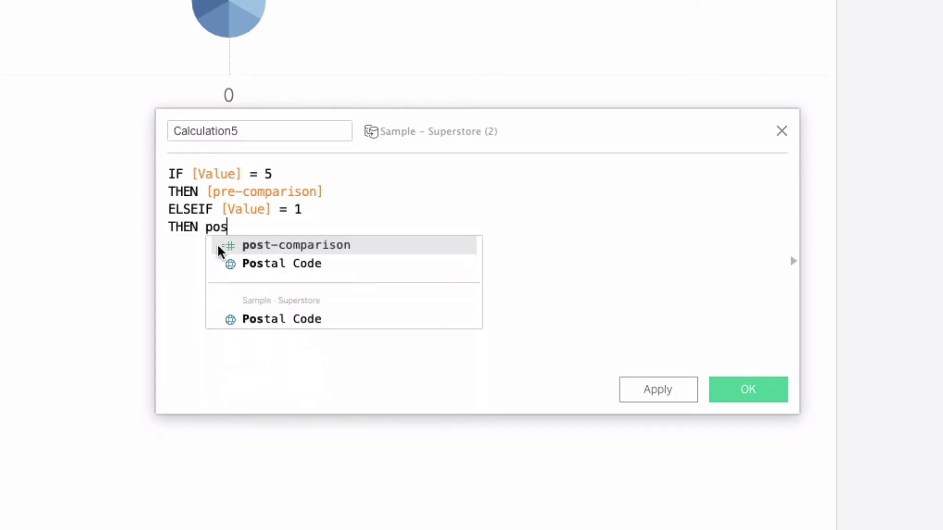
{"action": "key", "text": "Return"}
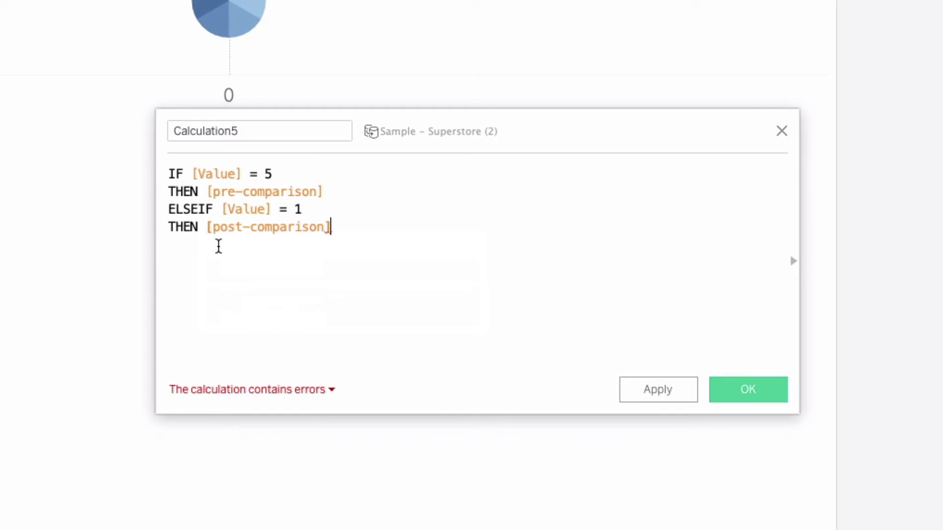
{"action": "key", "text": "Return"}
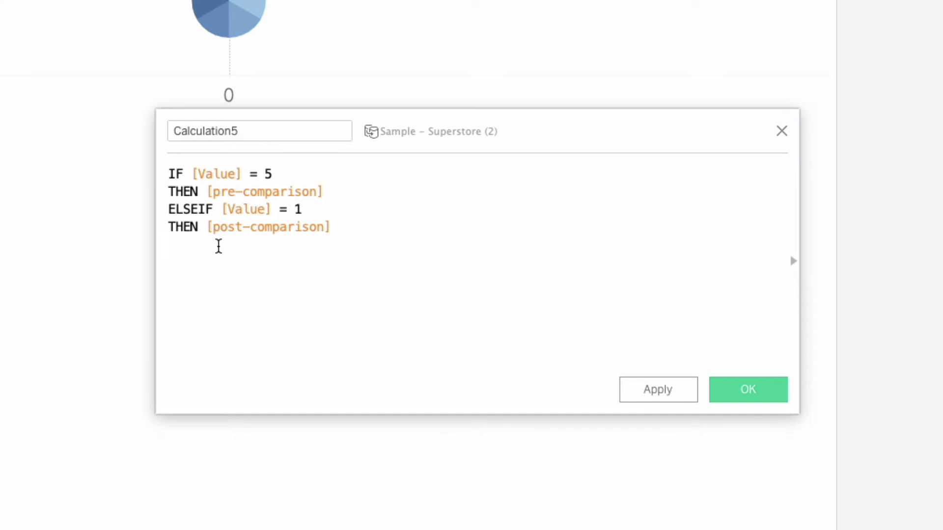
{"action": "type", "text": "ELSE .1"}
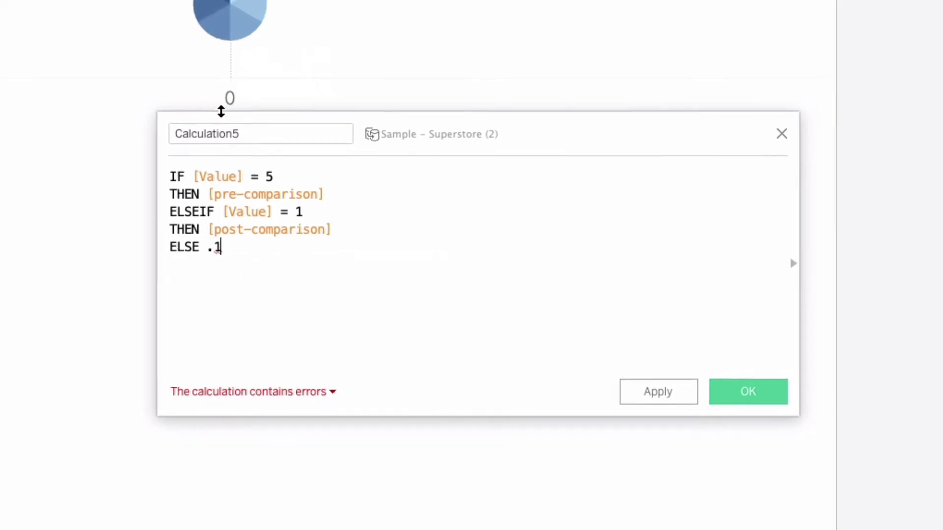
{"action": "mouse_move", "coordinate": [267, 50]}
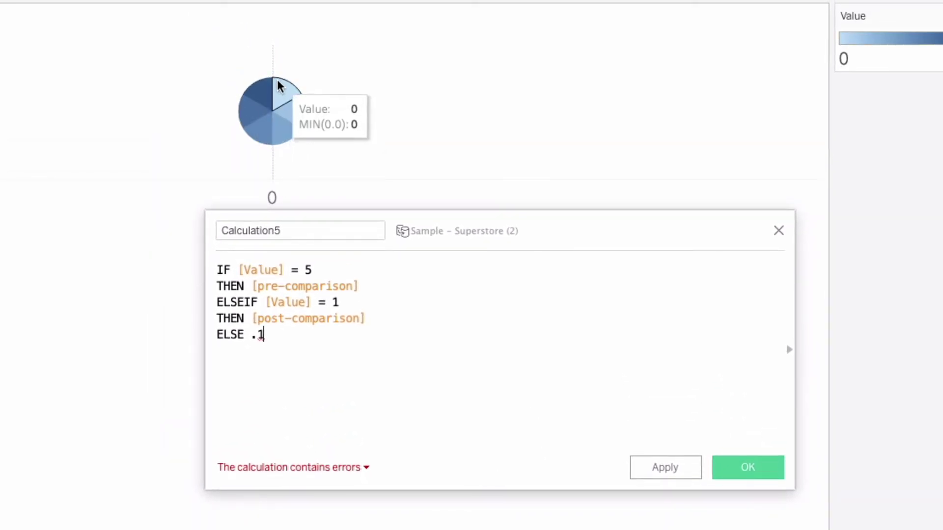
{"action": "double_click", "coordinate": [283, 286]}
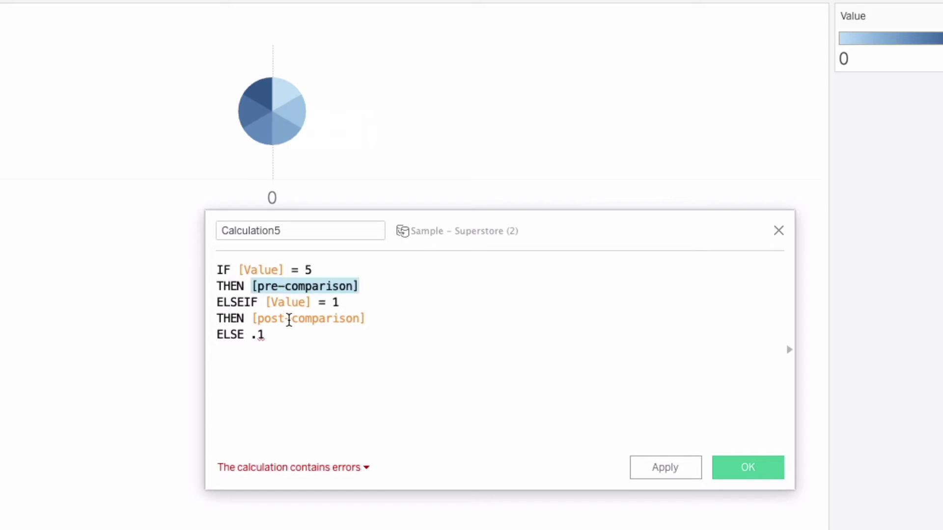
{"action": "double_click", "coordinate": [289, 320]}
- Close the formula with END, name the field 'pie angle', and save it
{"action": "mouse_move", "coordinate": [285, 120]}
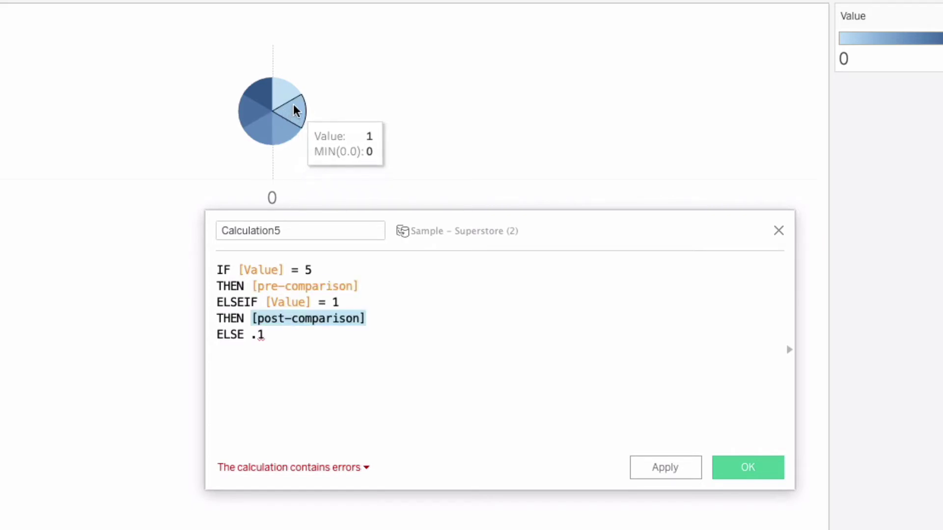
{"action": "mouse_move", "coordinate": [287, 100]}
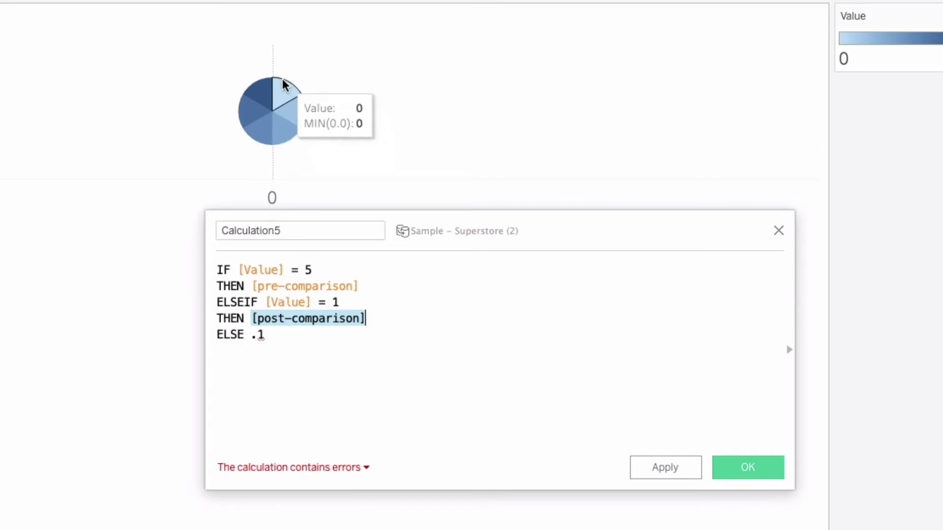
{"action": "mouse_move", "coordinate": [282, 151]}
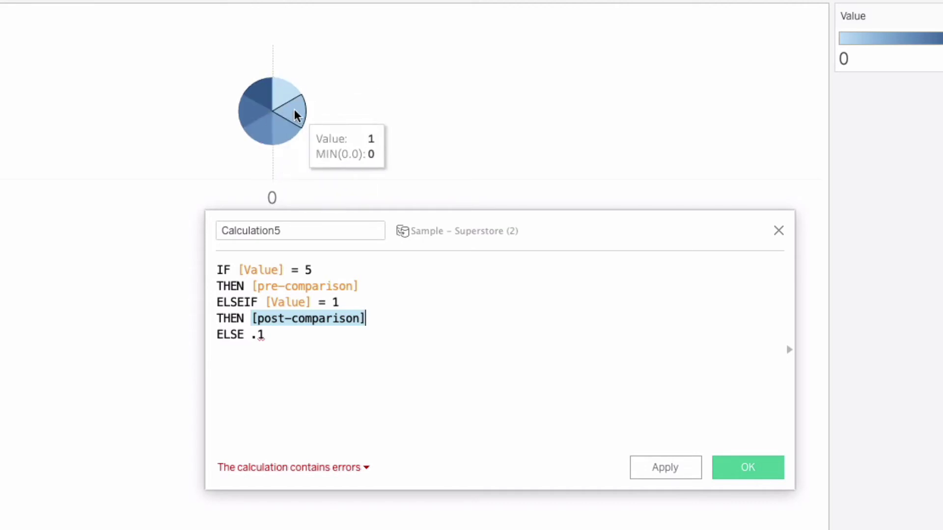
{"action": "mouse_move", "coordinate": [252, 113]}
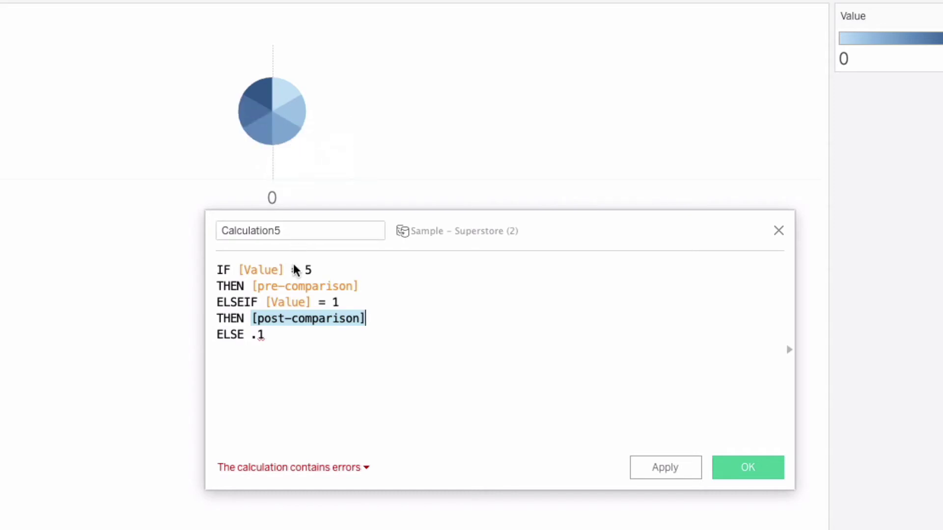
{"action": "left_click", "coordinate": [291, 331]}
{"action": "key", "text": "Return"}
{"action": "type", "text": "END"}
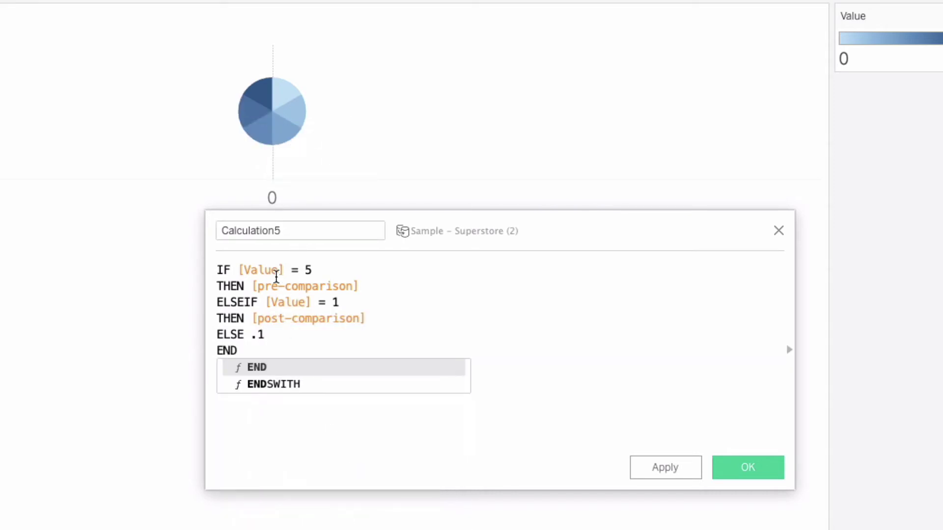
{"action": "double_click", "coordinate": [258, 230]}
{"action": "type", "text": "pie angle"}
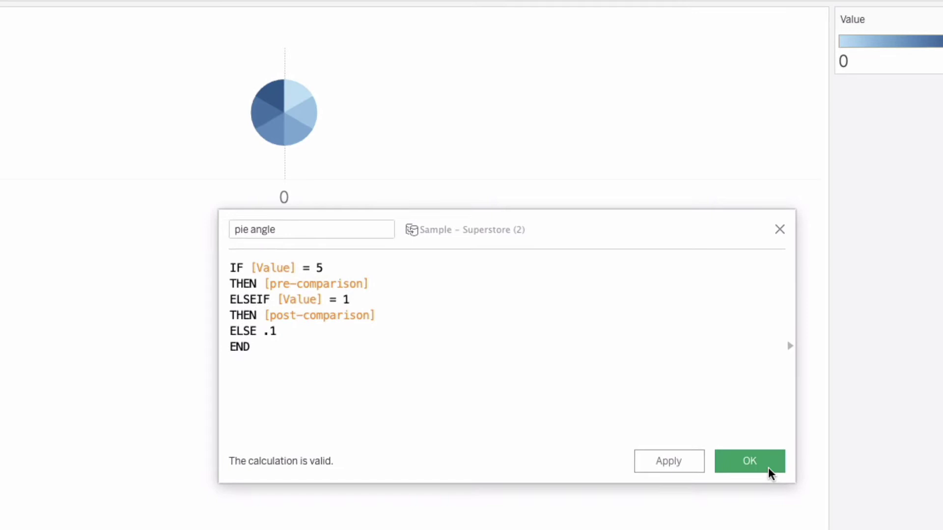
{"action": "left_click", "coordinate": [768, 468]}
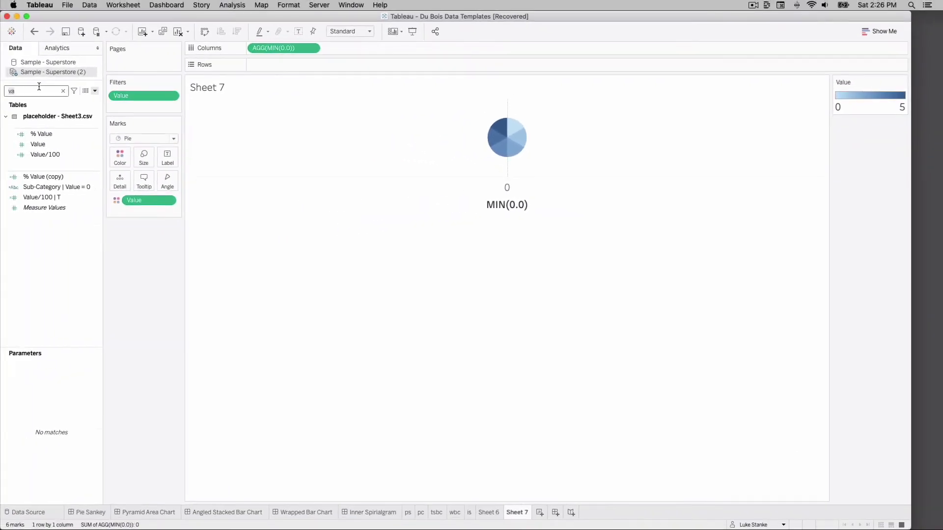
- Find the pie angle field and put it on Angle so it sets the wedge angles
{"action": "left_click", "coordinate": [39, 87]}
{"action": "type", "text": "pie"}
{"action": "left_click_drag", "start_coordinate": [22, 126], "coordinate": [163, 179]}
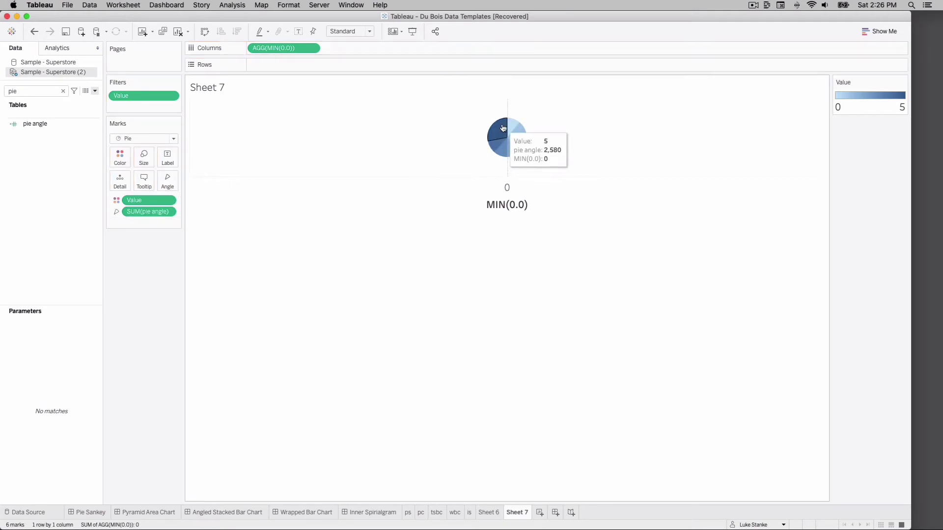
{"action": "mouse_move", "coordinate": [500, 144]}
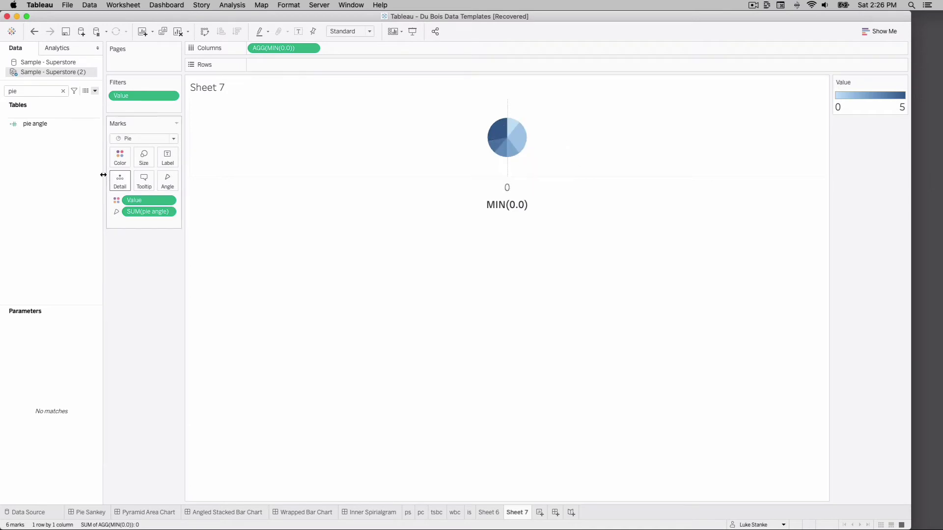
- Change pie angle's first test from Value = 5 to Value = 4
{"action": "left_click", "coordinate": [55, 124]}
{"action": "right_click", "coordinate": [55, 123]}
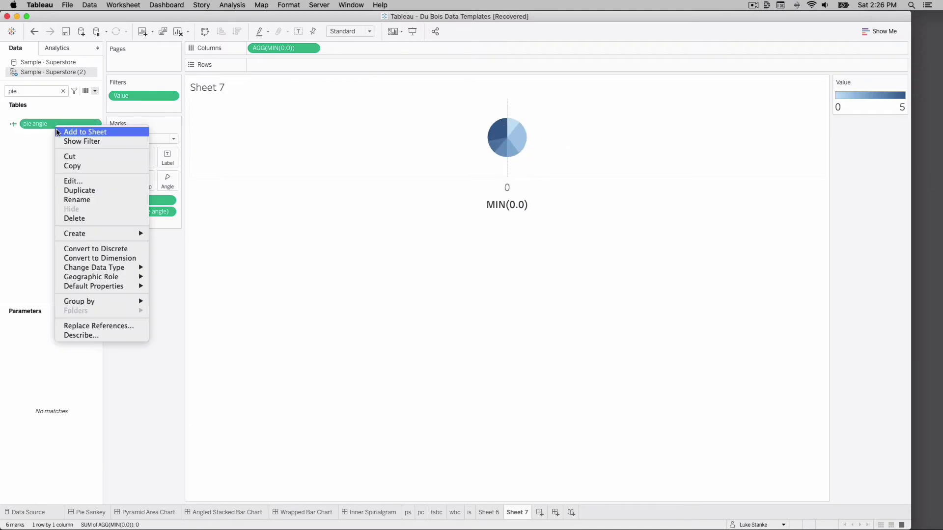
{"action": "left_click", "coordinate": [82, 181]}
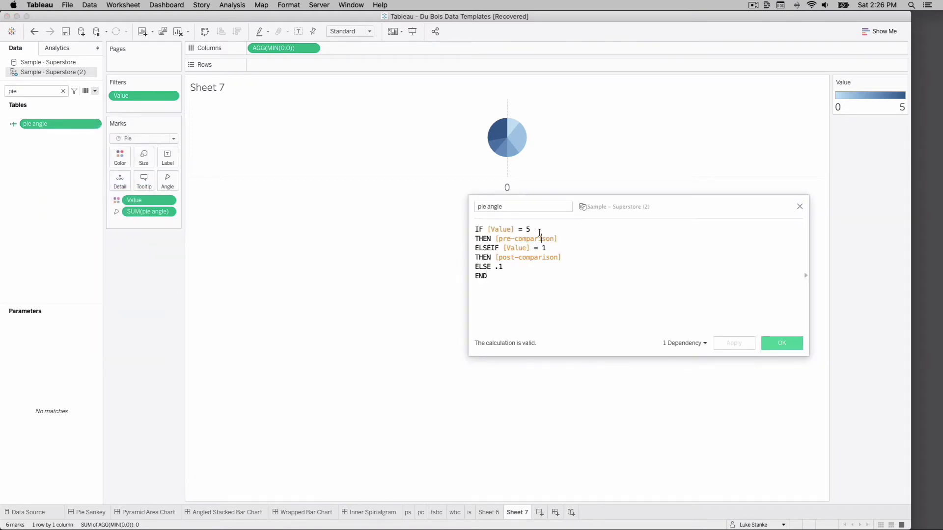
{"action": "key", "text": "BackSpace"}
{"action": "type", "text": "4"}
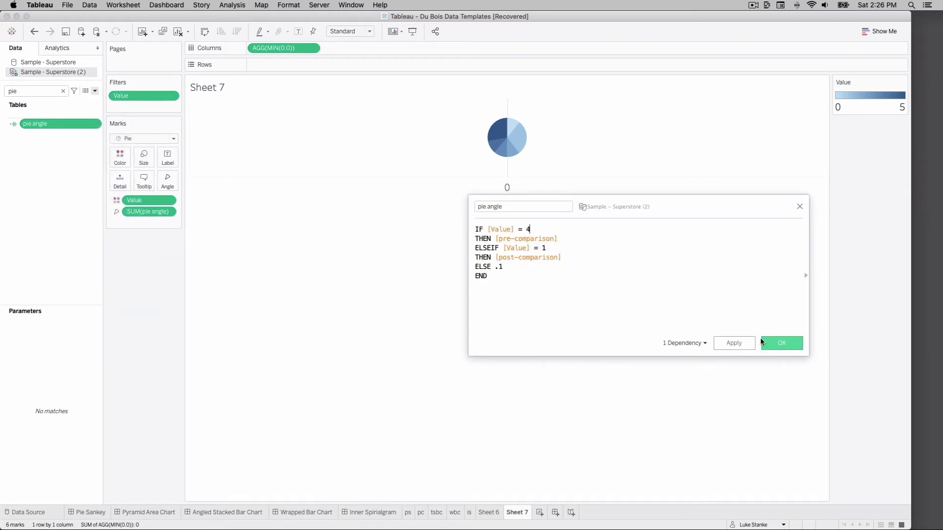
{"action": "left_click", "coordinate": [782, 344]}
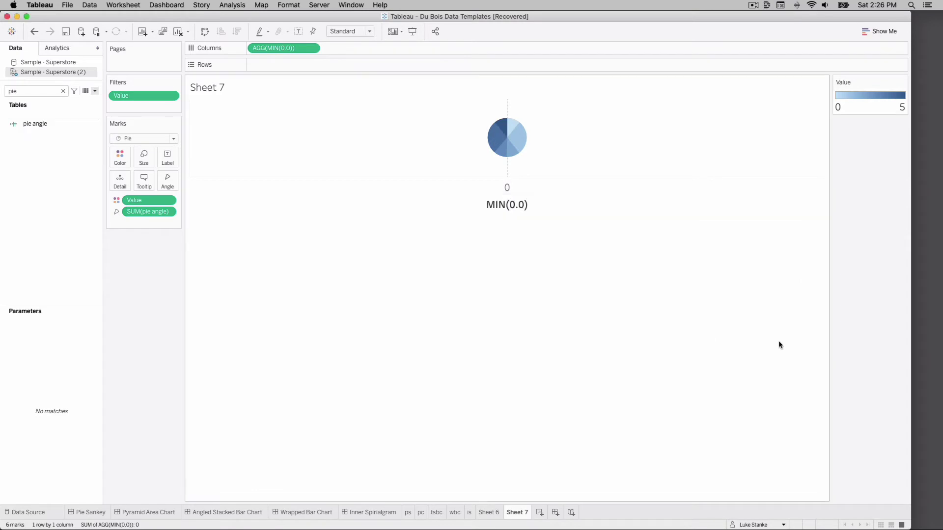
{"action": "left_click", "coordinate": [96, 92]}
- Start a new calculation with the condition IF [Value] = 1 OR [Value] = 4
{"action": "left_click", "coordinate": [93, 99]}
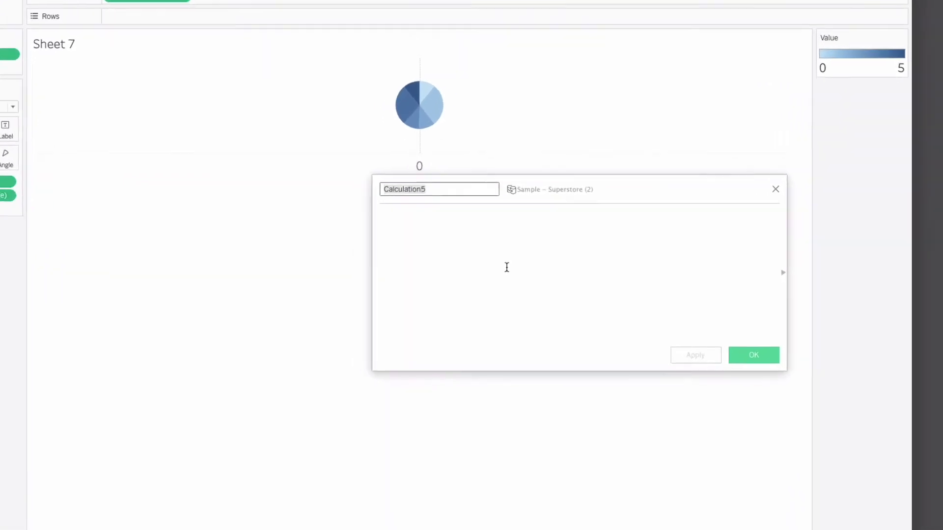
{"action": "left_click", "coordinate": [507, 267]}
{"action": "type", "text": "IF"}
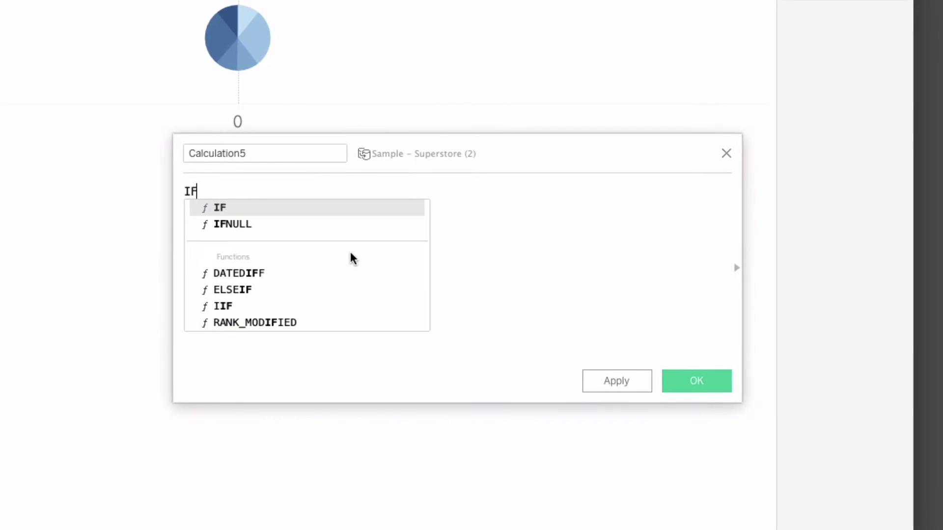
{"action": "type", "text": " [Va"}
{"action": "key", "text": "Return"}
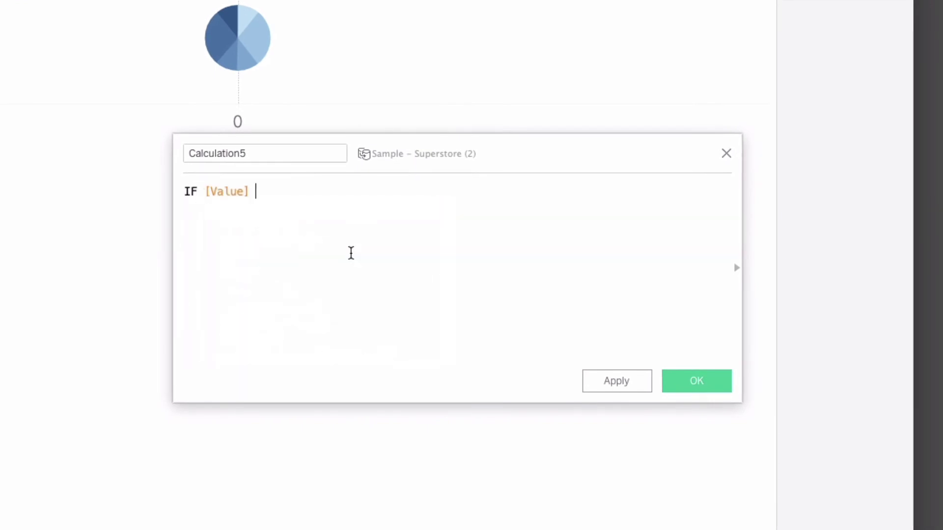
{"action": "type", "text": "= 1"}
{"action": "key", "text": "Return"}
{"action": "type", "text": "OR Va"}
{"action": "key", "text": "Return"}
{"action": "type", "text": "="}
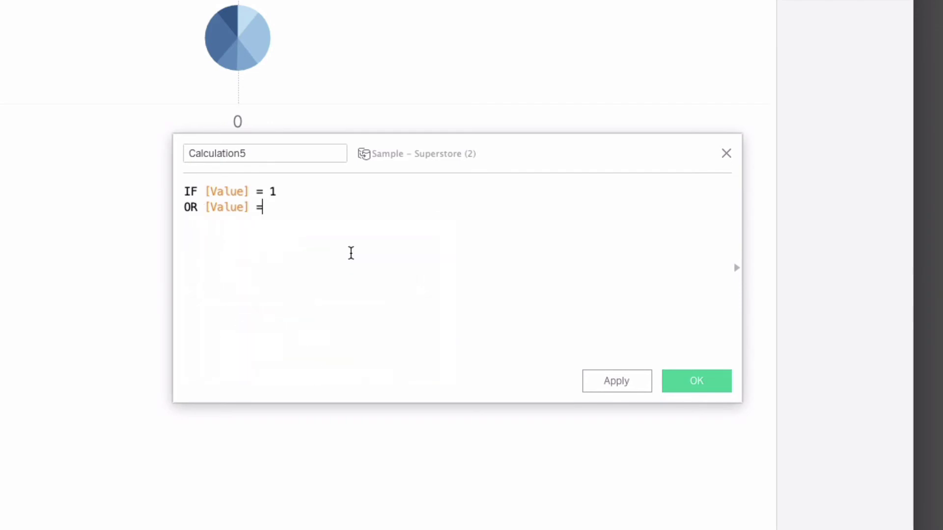
{"action": "type", "text": " 4"}
- Finish it with THEN [Region] ELSE "" END and name it 'pie color'
{"action": "key", "text": "Return"}
{"action": "type", "text": "THEN [Re"}
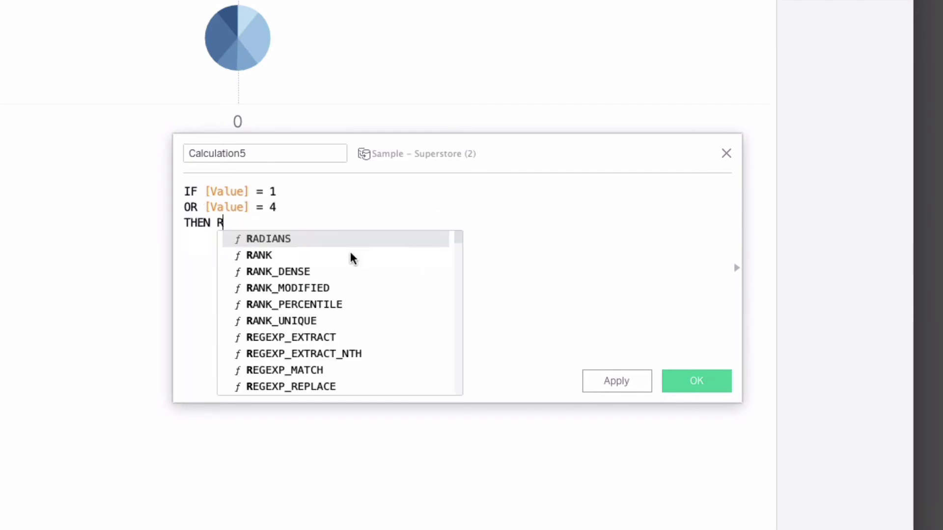
{"action": "type", "text": "gi"}
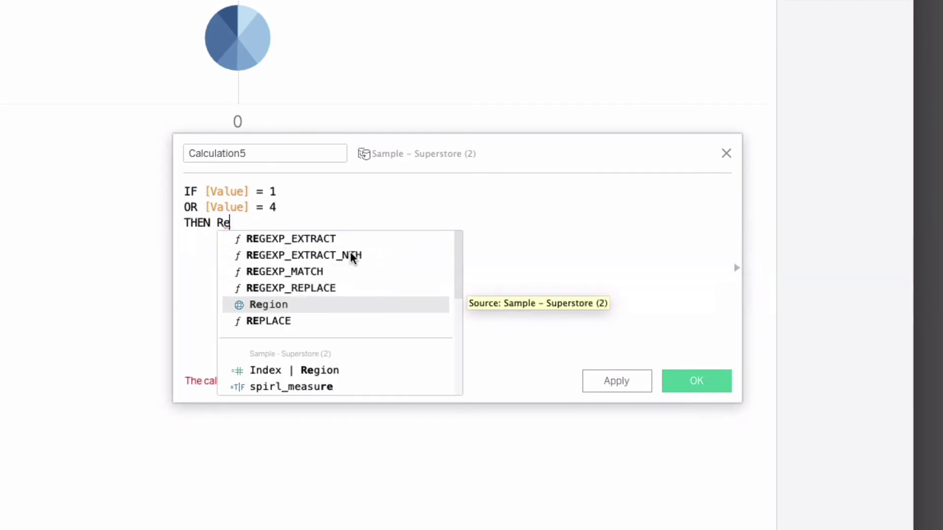
{"action": "key", "text": "Return"}
{"action": "key", "text": "Return"}
{"action": "type", "text": "ELSE \""}
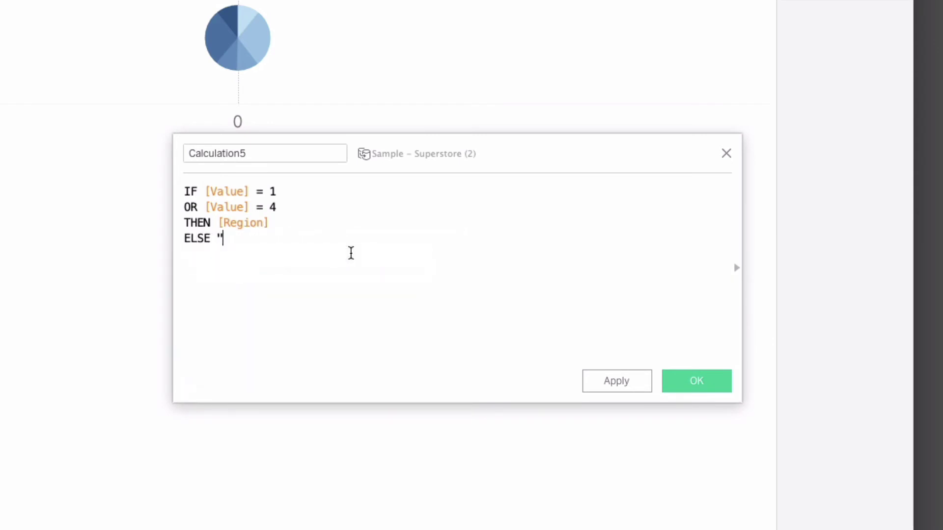
{"action": "type", "text": "\" END"}
{"action": "left_click", "coordinate": [239, 159]}
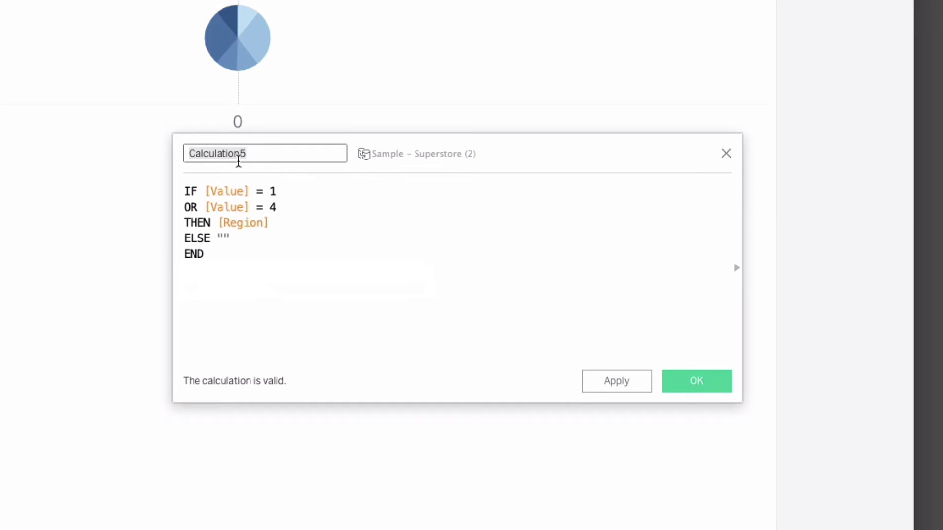
{"action": "type", "text": "pi"}
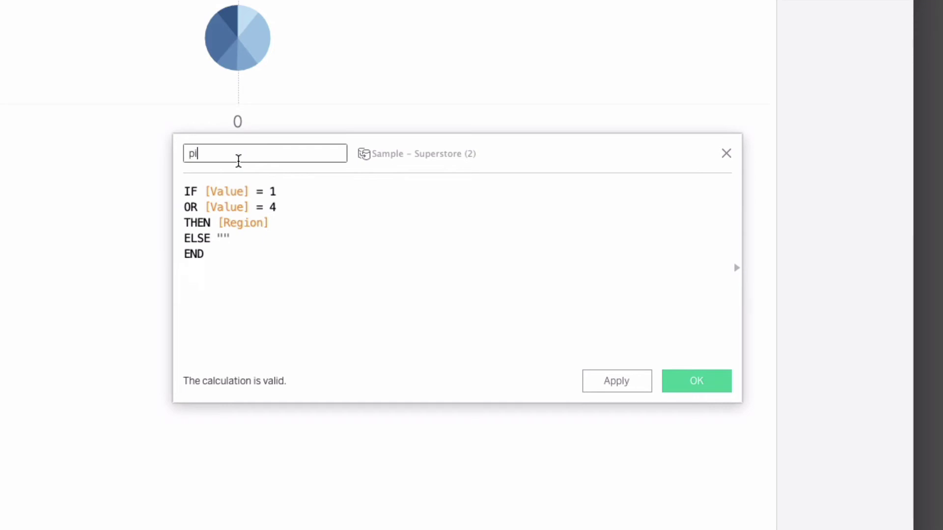
{"action": "type", "text": "e color"}
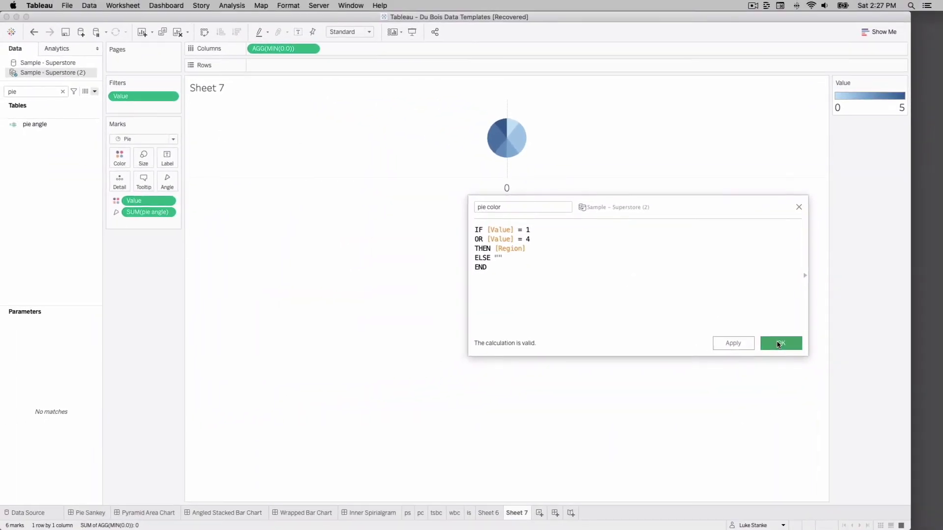
- Color the wedges by pie color, with Value moved to Detail and listed first
{"action": "left_click", "coordinate": [780, 343]}
{"action": "left_click_drag", "start_coordinate": [50, 120], "coordinate": [121, 153]}
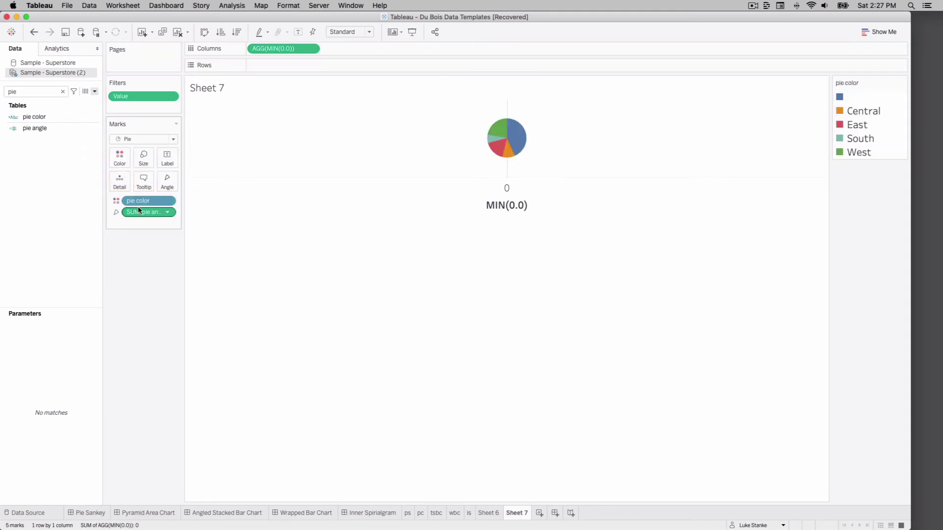
{"action": "left_click", "coordinate": [33, 95]}
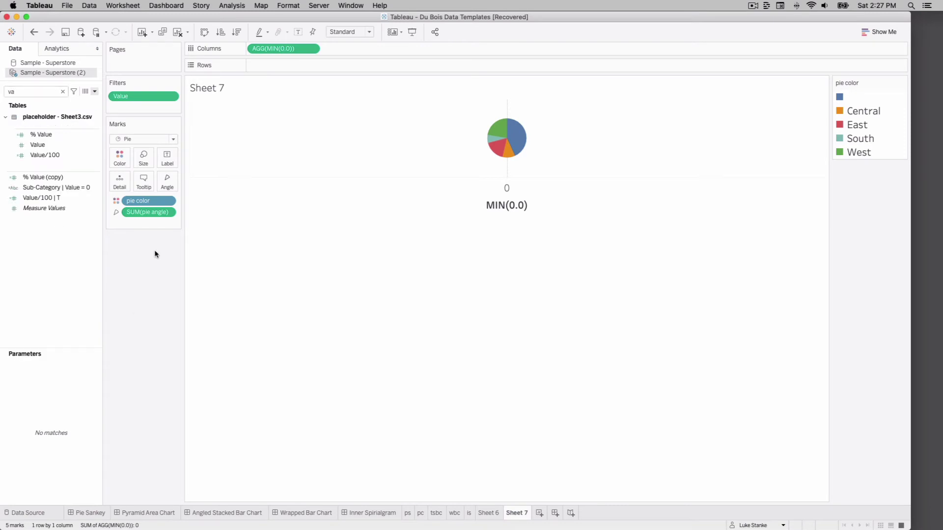
{"action": "key", "text": "super+z"}
{"action": "mouse_move", "coordinate": [138, 202]}
{"action": "left_mouse_down"}
{"action": "mouse_move", "coordinate": [125, 182]}
{"action": "mouse_move", "coordinate": [128, 191]}
{"action": "left_mouse_up"}
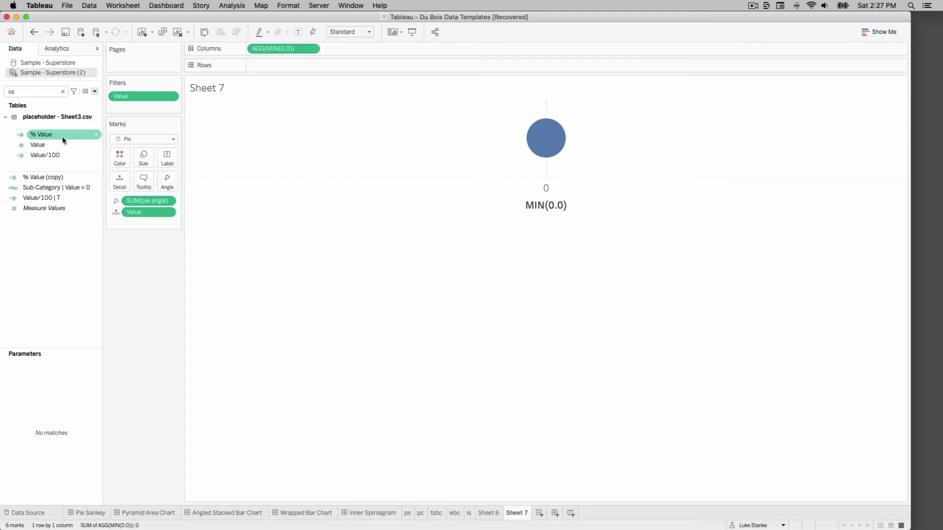
{"action": "left_click", "coordinate": [24, 95]}
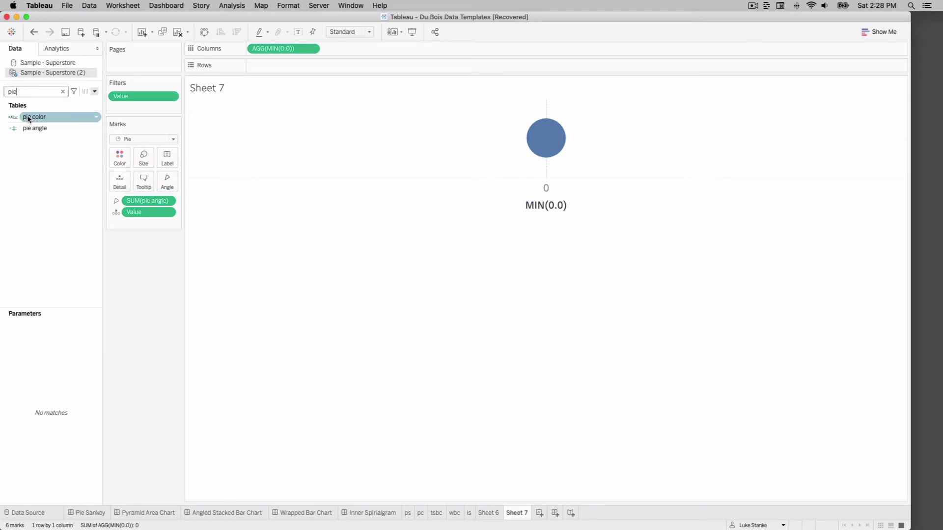
{"action": "left_click_drag", "start_coordinate": [31, 118], "coordinate": [122, 155]}
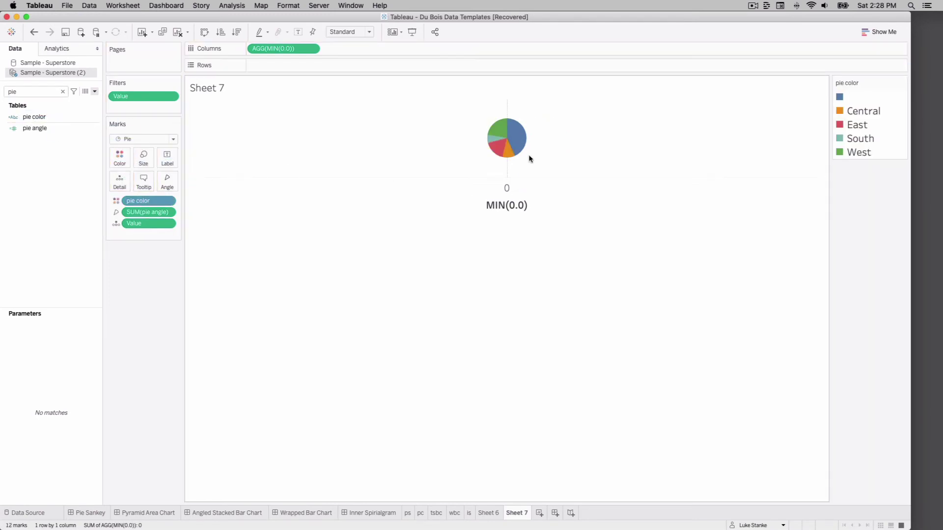
{"action": "mouse_move", "coordinate": [512, 149]}
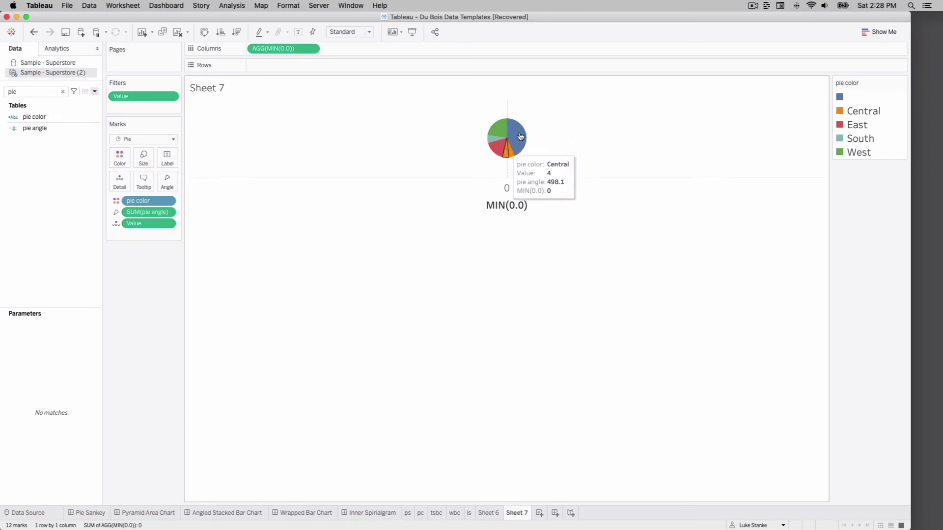
{"action": "left_click_drag", "start_coordinate": [138, 226], "coordinate": [137, 199]}
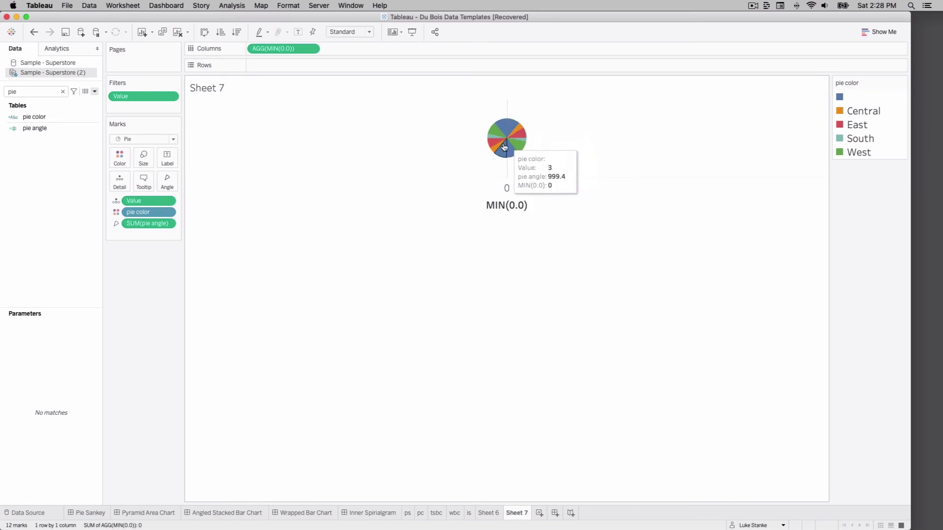
- Fit the chart to Entire View and enlarge the pie with the Size slider
{"action": "left_click", "coordinate": [350, 32]}
{"action": "left_click", "coordinate": [351, 64]}
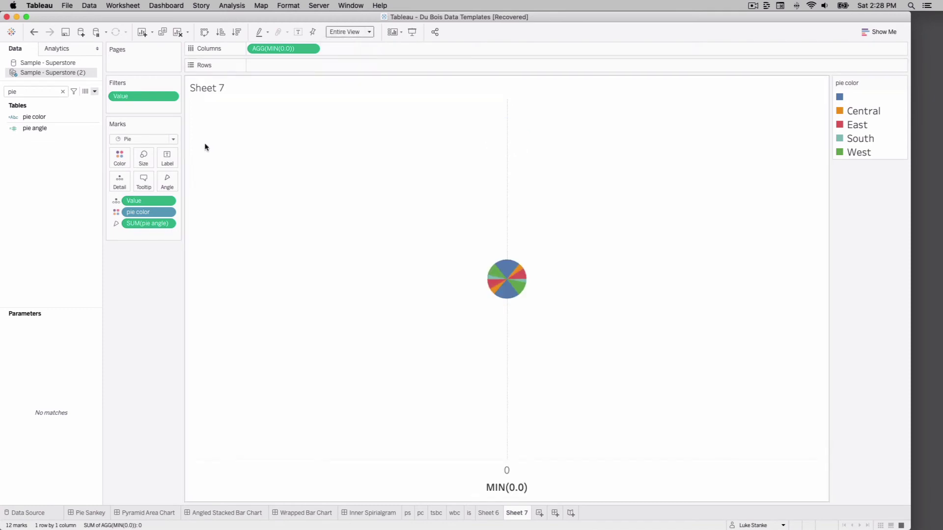
{"action": "left_click", "coordinate": [145, 151]}
{"action": "left_click", "coordinate": [202, 178]}
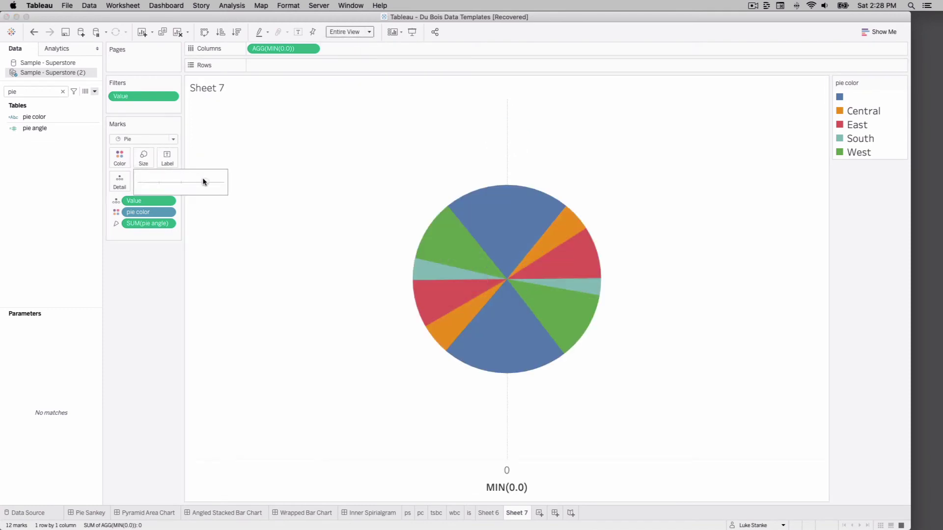
{"action": "left_click", "coordinate": [216, 182]}
{"action": "left_click_drag", "start_coordinate": [215, 182], "coordinate": [205, 182]}
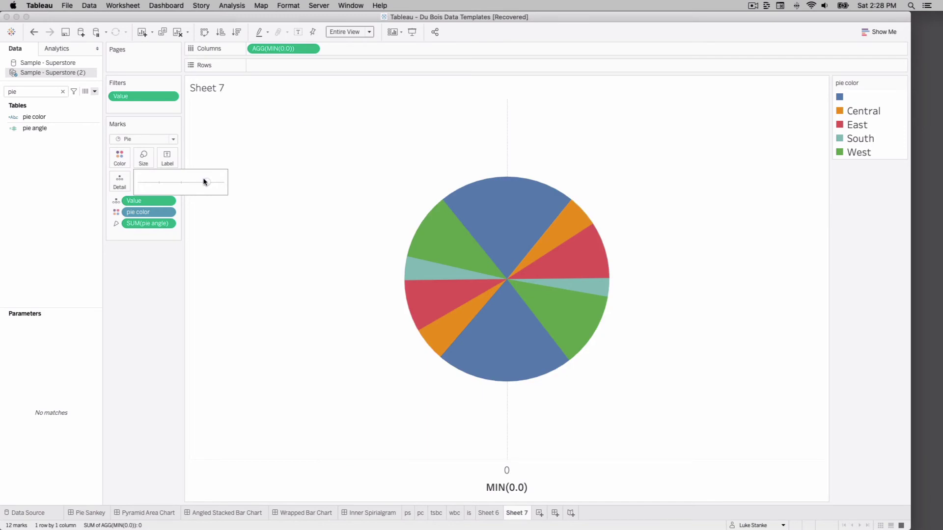
{"action": "mouse_move", "coordinate": [511, 336]}
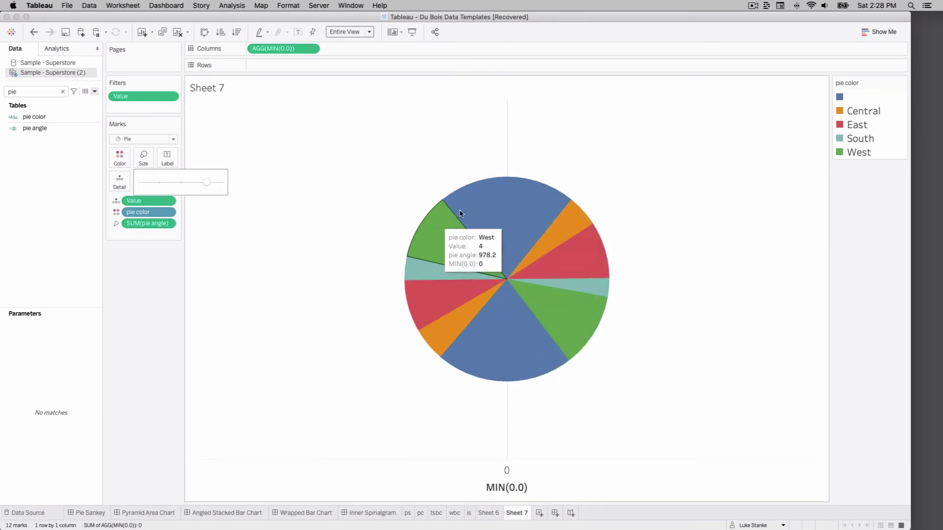
- Change the pie angle ELSE value from .1 to .05 and apply it
{"action": "mouse_move", "coordinate": [520, 210]}
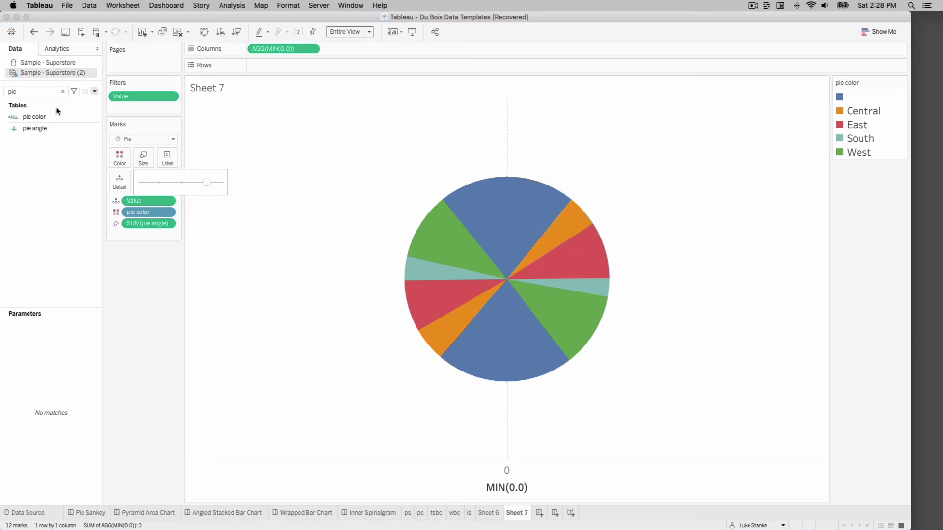
{"action": "left_click", "coordinate": [42, 128]}
{"action": "right_click", "coordinate": [45, 129]}
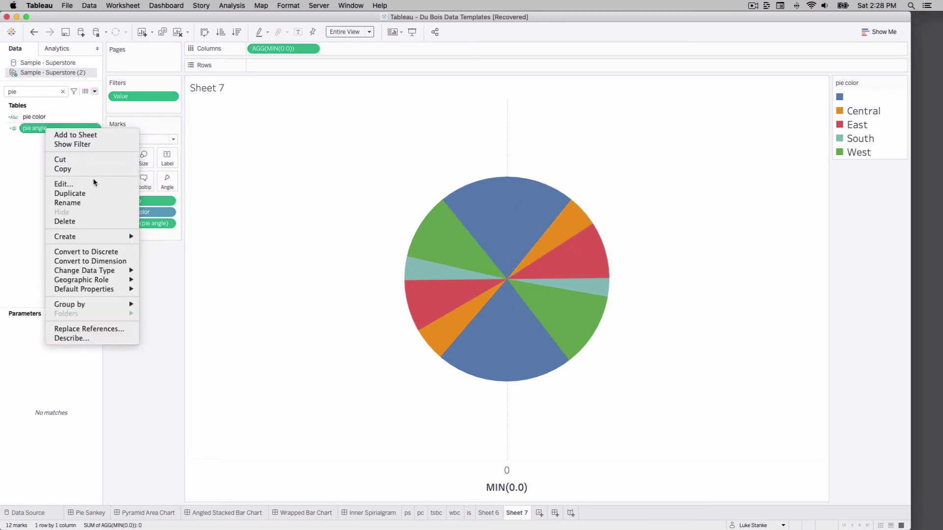
{"action": "left_click", "coordinate": [63, 183]}
{"action": "left_click", "coordinate": [510, 268]}
{"action": "key", "text": "BackSpace"}
{"action": "type", "text": "05"}
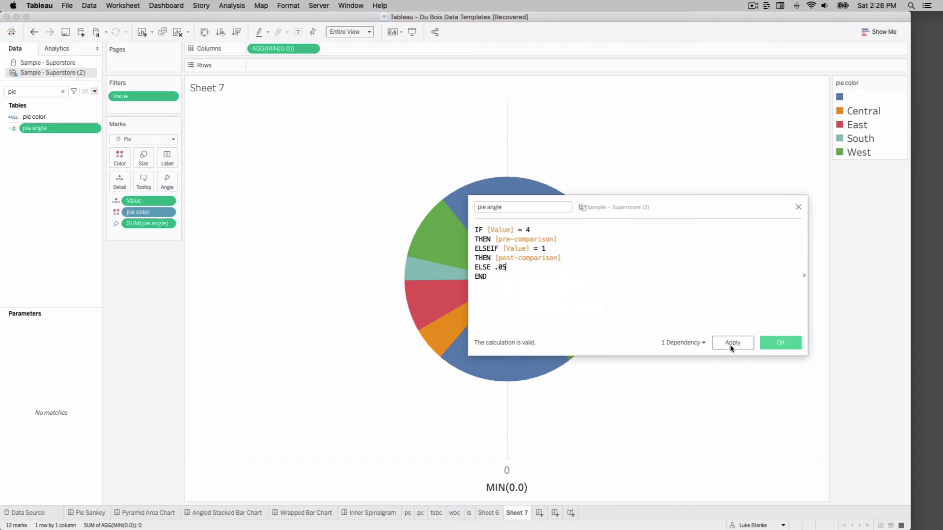
{"action": "left_click", "coordinate": [727, 342]}
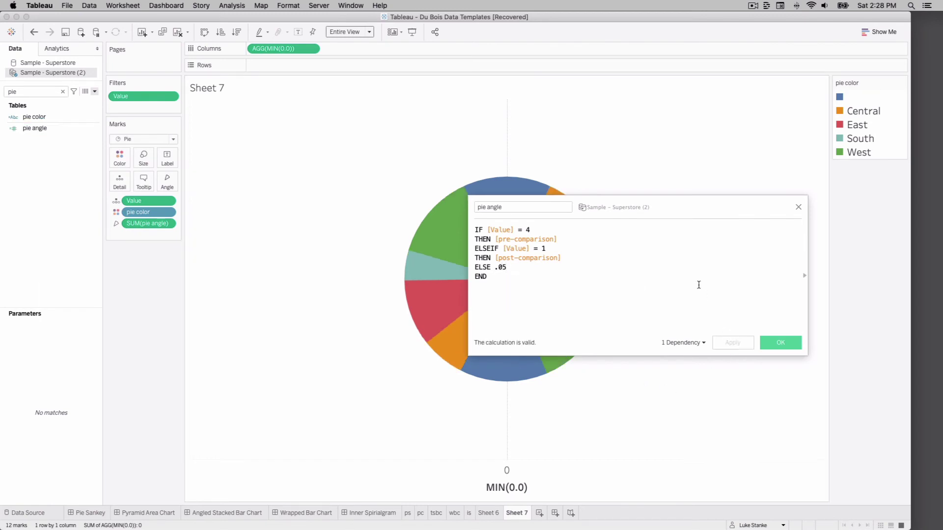
- Try an ELSE value of .025, then revert to .05 and save the calculation
{"action": "left_click_drag", "start_coordinate": [660, 213], "coordinate": [777, 216]}
{"action": "key", "text": "BackSpace"}
{"action": "type", "text": "2"}
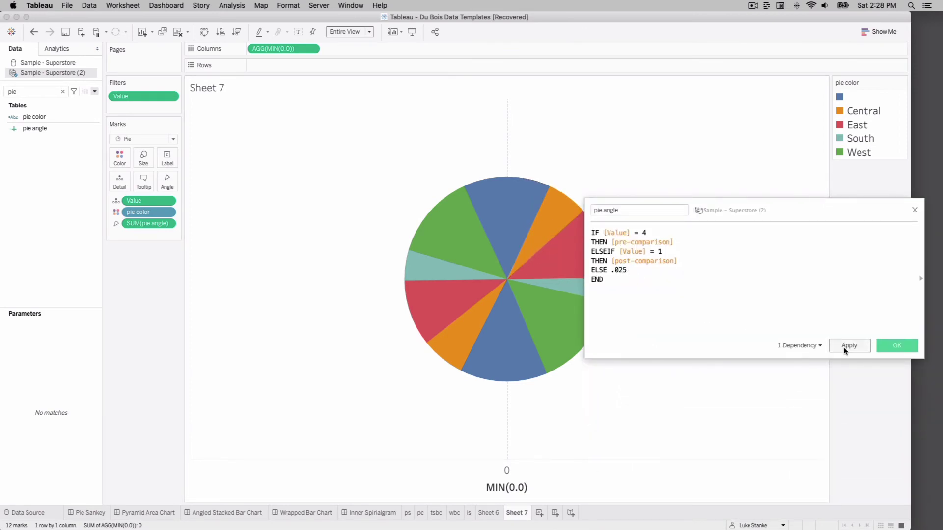
{"action": "left_click", "coordinate": [846, 349]}
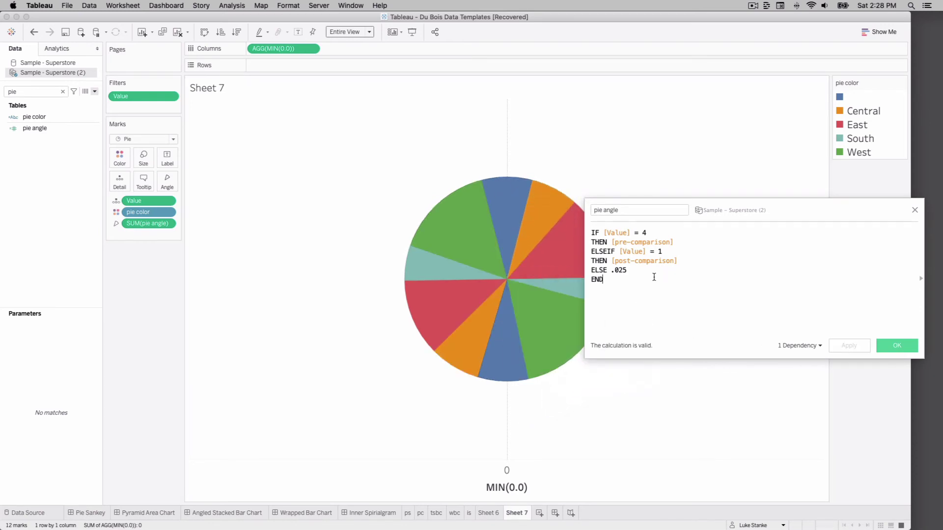
{"action": "key", "text": "BackSpace"}
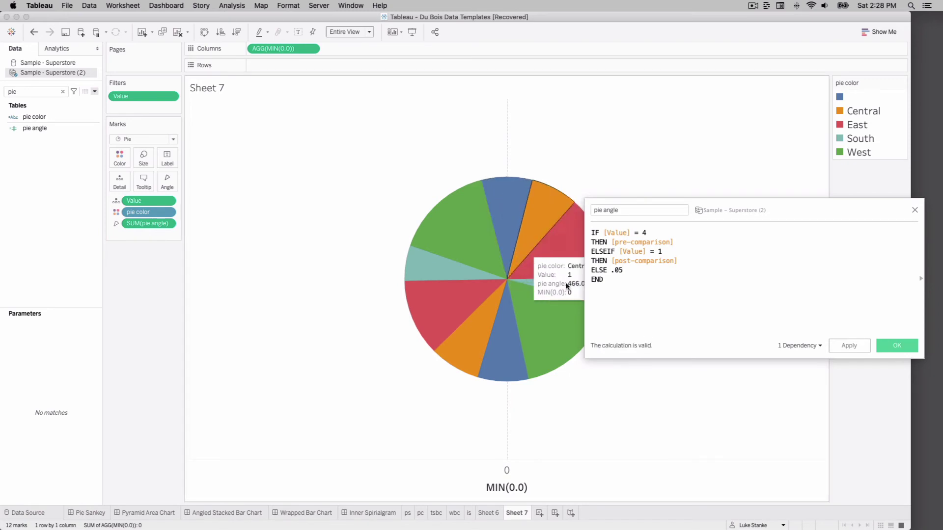
{"action": "left_click", "coordinate": [909, 348]}
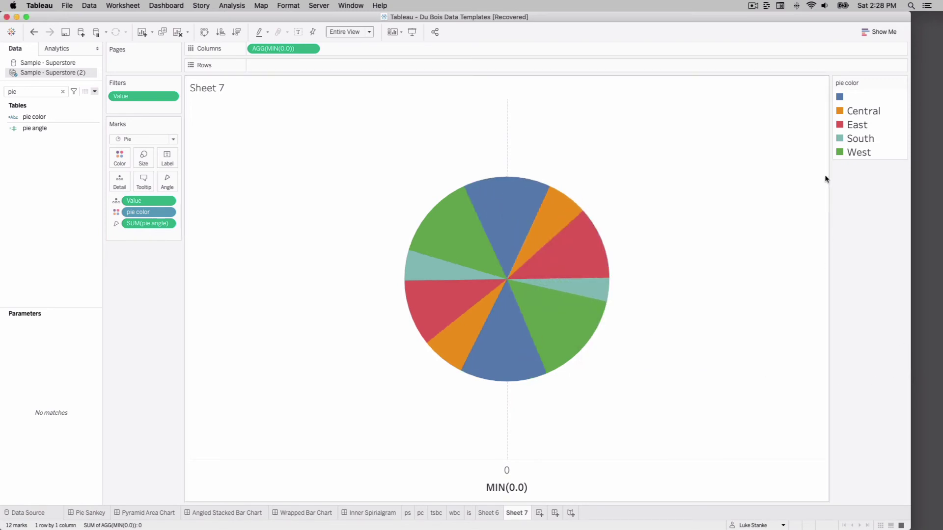
- Make the blank filler item in the pie color legend white (FFFFFF)
{"action": "double_click", "coordinate": [840, 97]}
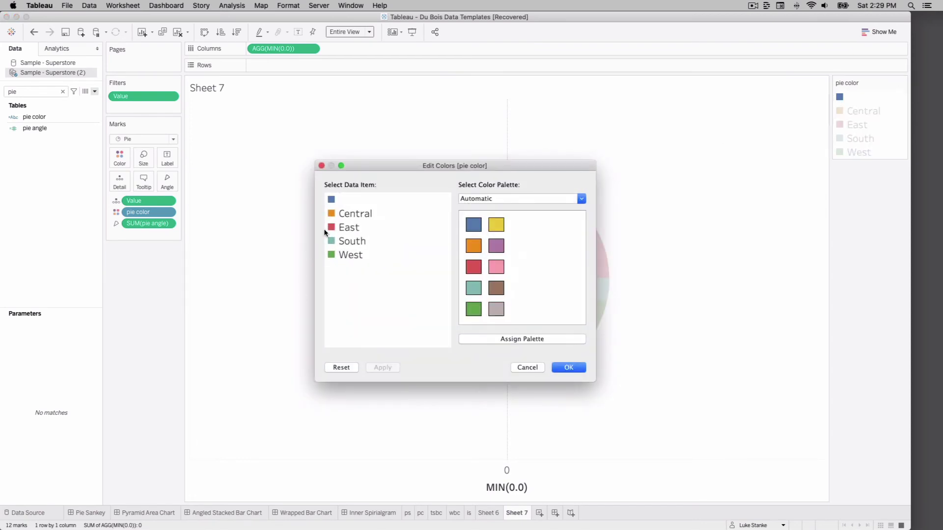
{"action": "double_click", "coordinate": [332, 200]}
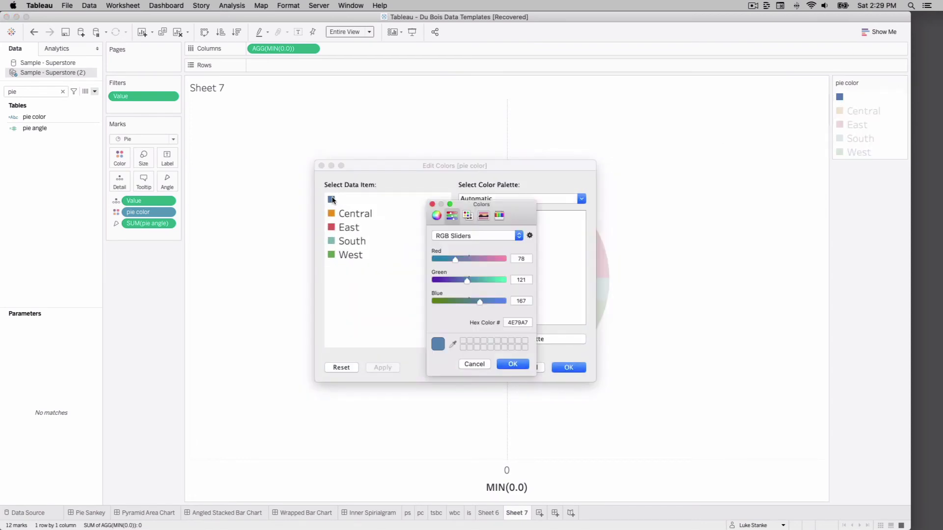
{"action": "double_click", "coordinate": [518, 323]}
{"action": "type", "text": "FFFFFF"}
{"action": "key", "text": "Return"}
{"action": "left_click", "coordinate": [513, 365]}
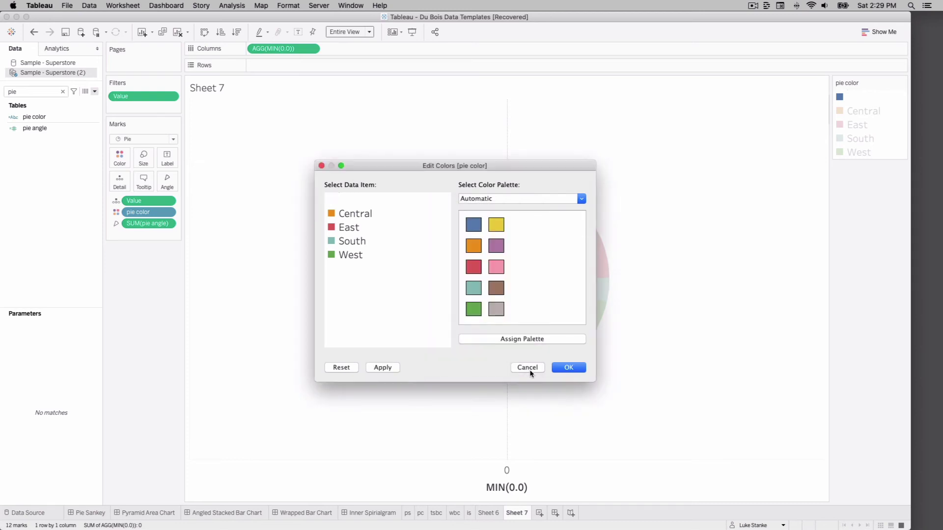
- Assign WOW Base palette colours to the four regions Central through West
{"action": "left_click", "coordinate": [361, 215]}
{"action": "left_click", "coordinate": [488, 202]}
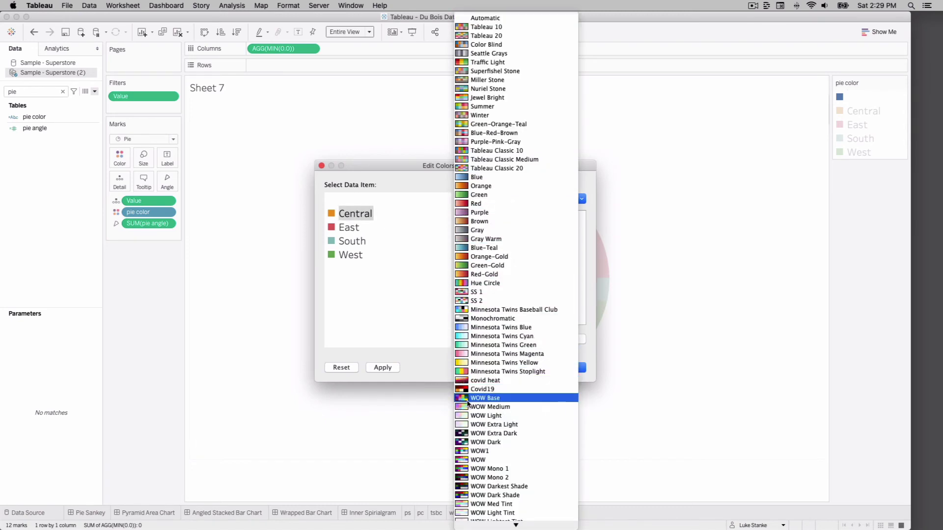
{"action": "left_click", "coordinate": [467, 398]}
{"action": "left_click", "coordinate": [354, 256], "text": "shift"}
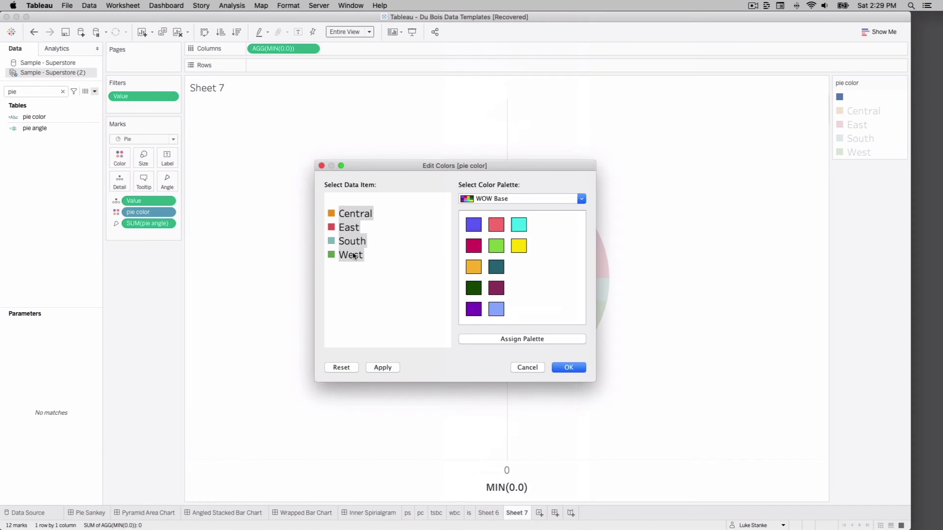
{"action": "left_click", "coordinate": [482, 341]}
{"action": "left_click", "coordinate": [565, 368]}
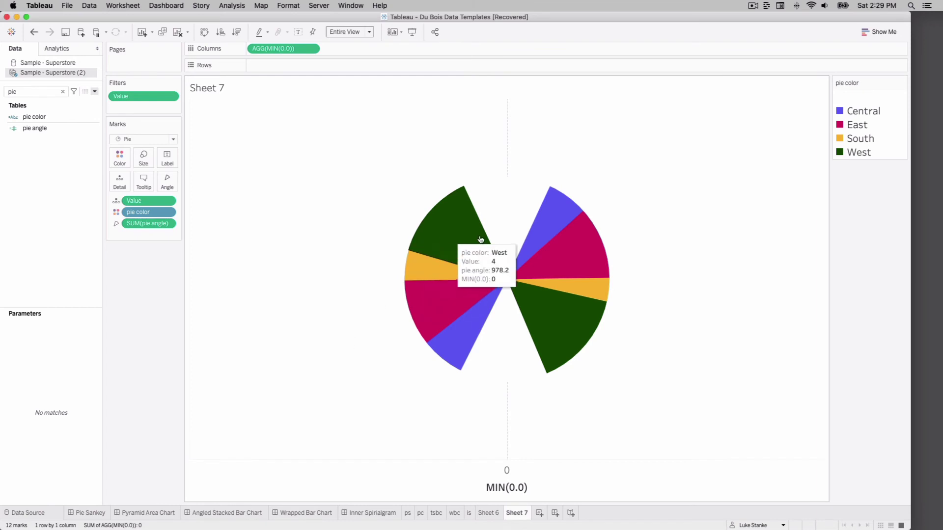
- Add pie color to Label so each wedge shows its region name
{"action": "mouse_move", "coordinate": [463, 316]}
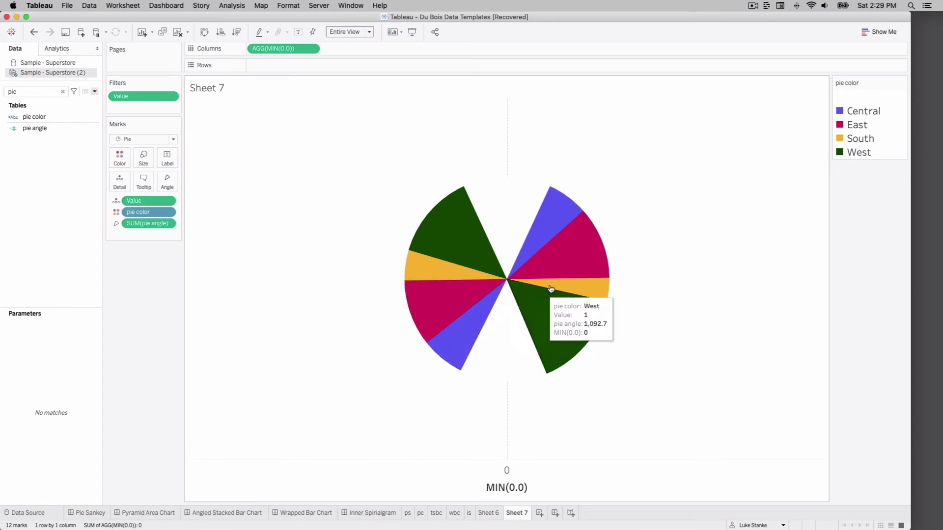
{"action": "mouse_move", "coordinate": [573, 263]}
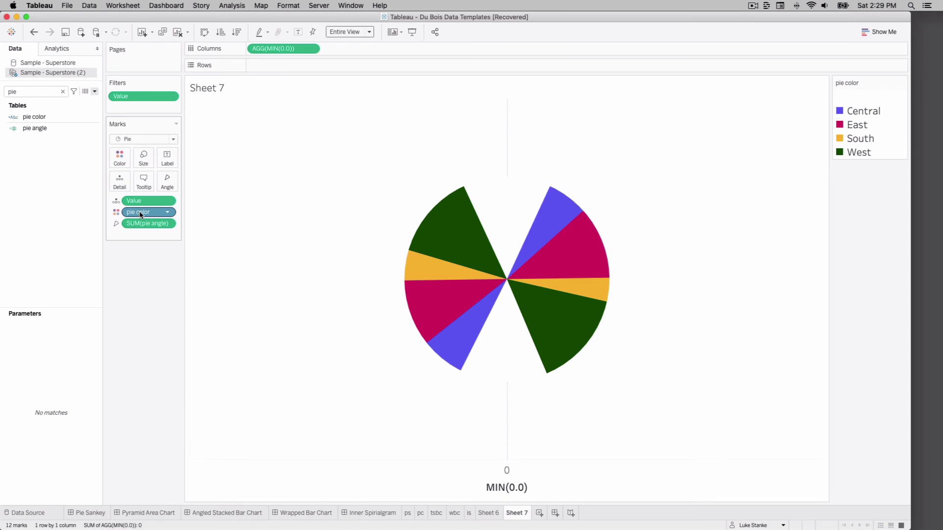
{"action": "left_click_drag", "start_coordinate": [141, 215], "coordinate": [178, 154]}
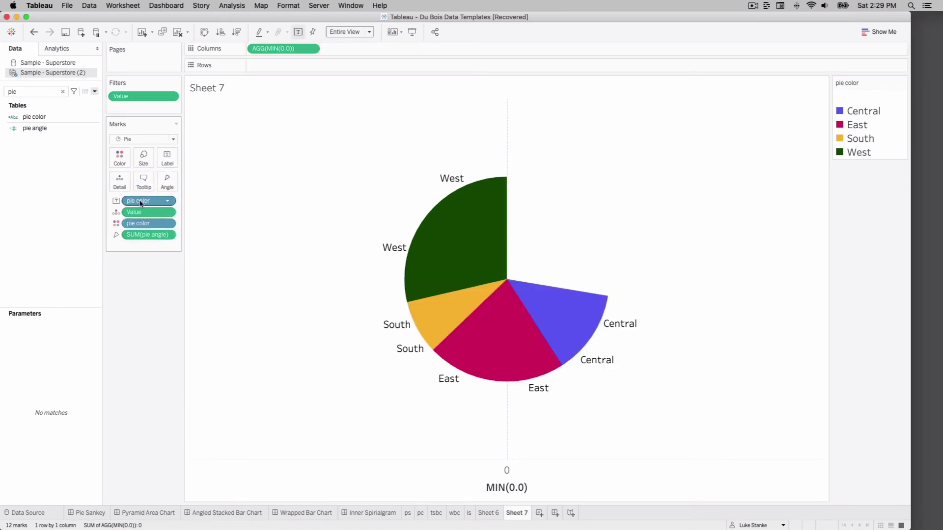
- Move the pie color Label pill to the bottom of the Marks card list
{"action": "left_click_drag", "start_coordinate": [140, 203], "coordinate": [142, 245]}
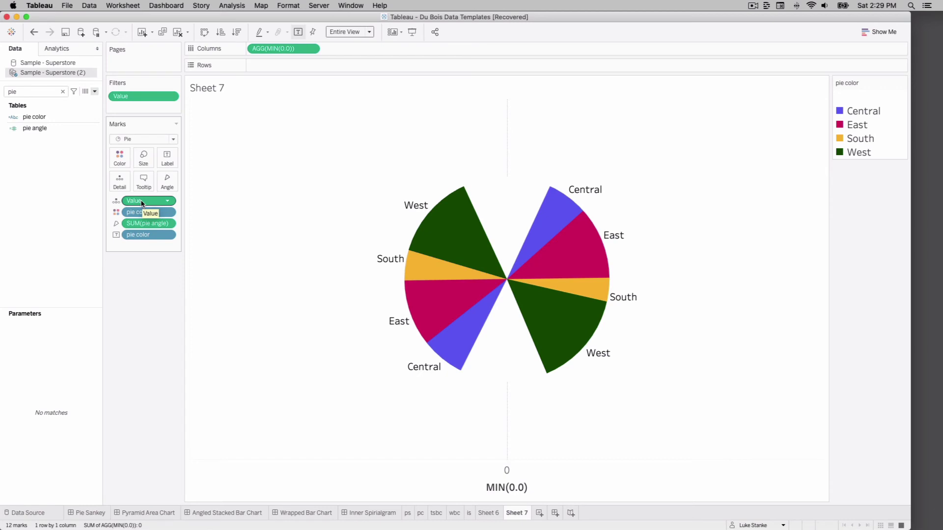
- Duplicate the pie angle calculation and open the copy for editing
{"action": "right_click", "coordinate": [58, 129]}
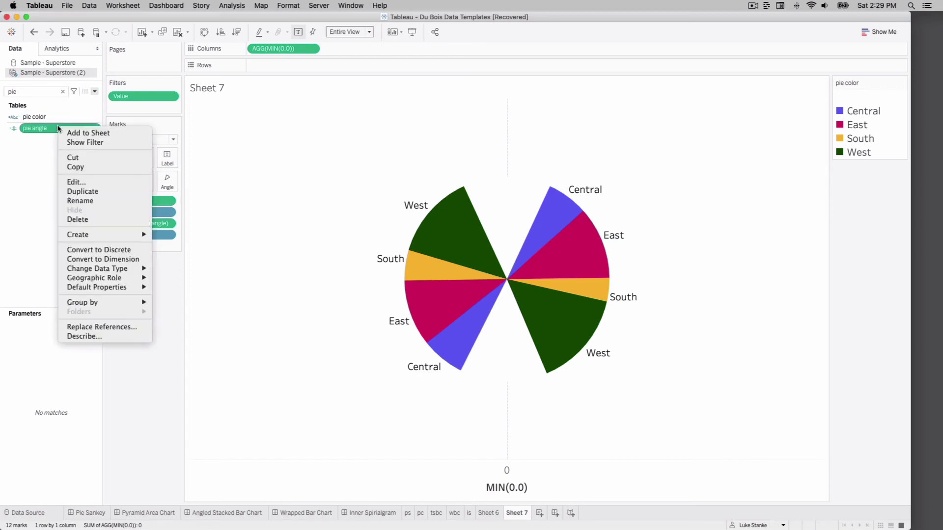
{"action": "left_click", "coordinate": [83, 191]}
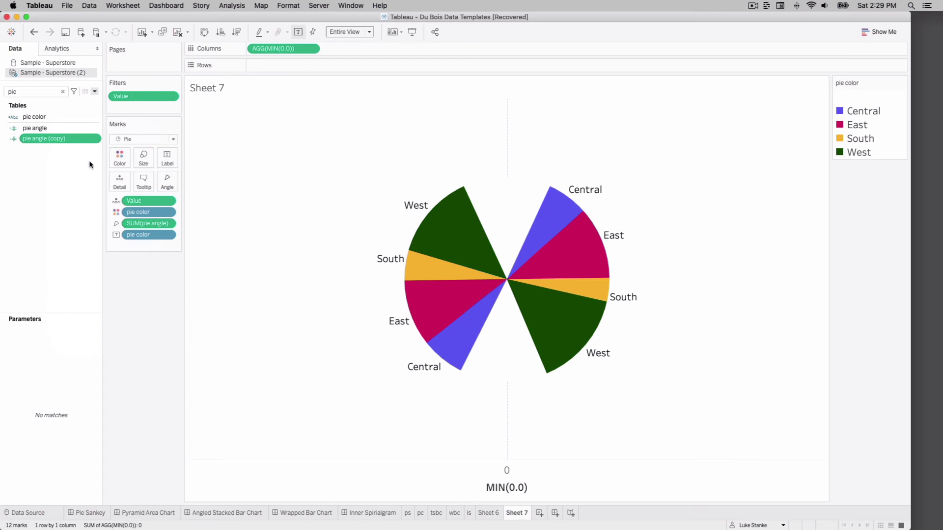
{"action": "right_click", "coordinate": [98, 138]}
{"action": "left_click", "coordinate": [120, 193]}
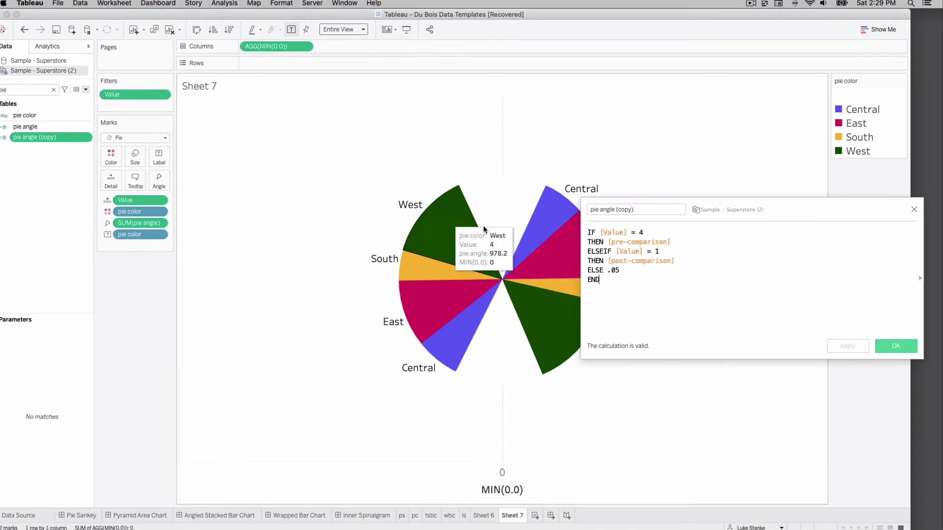
- Replace both THEN fields with [Sales] and delete the ELSE .05 line
{"action": "double_click", "coordinate": [651, 242]}
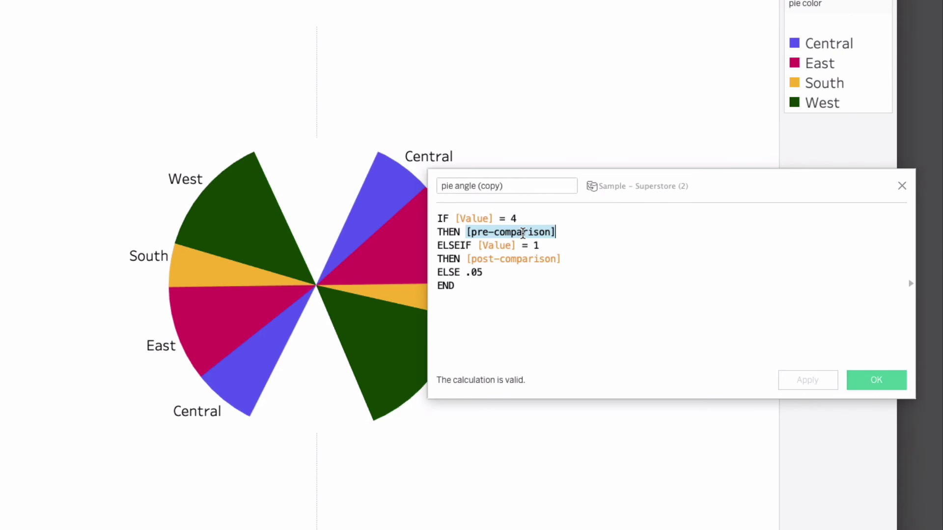
{"action": "type", "text": "Sa"}
{"action": "key", "text": "Return"}
{"action": "double_click", "coordinate": [494, 259]}
{"action": "type", "text": "S"}
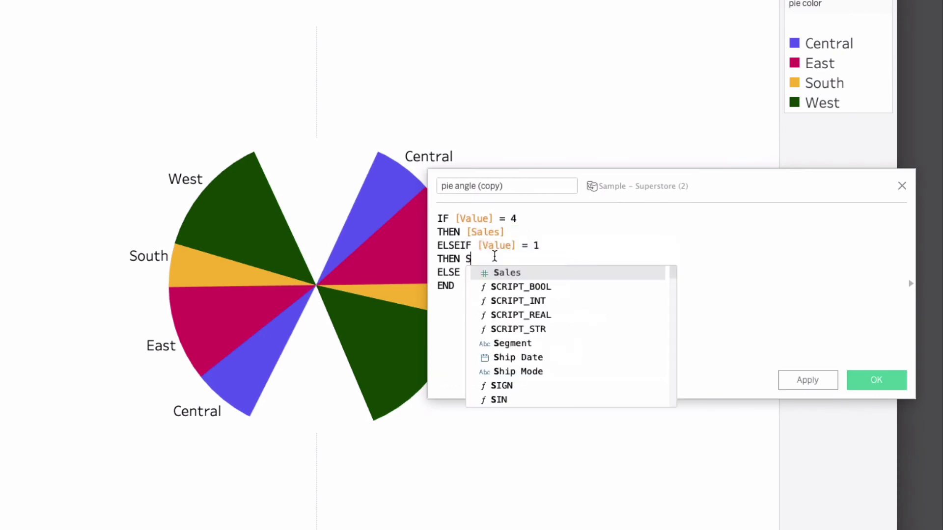
{"action": "type", "text": "a"}
{"action": "key", "text": "Return"}
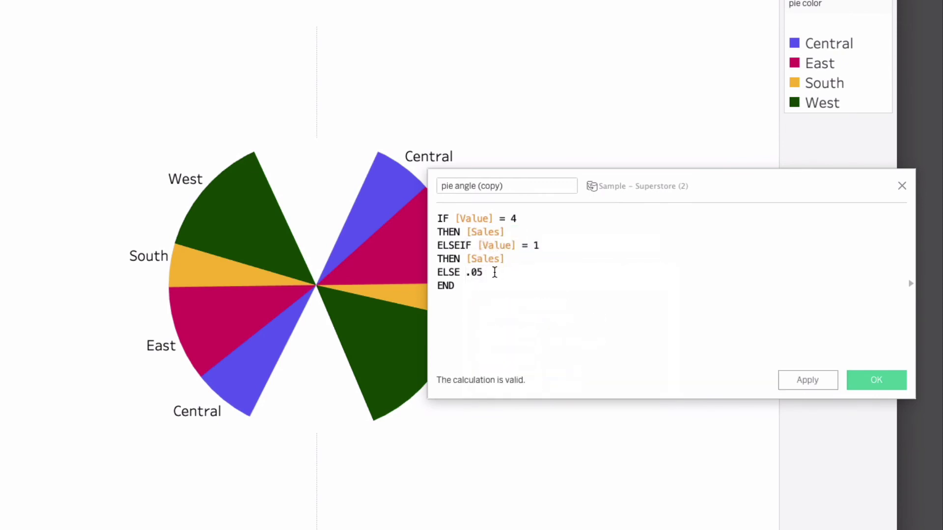
{"action": "key", "text": "BackSpace"}
{"action": "key", "text": "BackSpace"}
{"action": "key", "text": "BackSpace"}
{"action": "key", "text": "BackSpace"}
{"action": "key", "text": "BackSpace"}
{"action": "key", "text": "BackSpace"}
{"action": "key", "text": "BackSpace"}
{"action": "key", "text": "BackSpace"}
{"action": "key", "text": "BackSpace"}
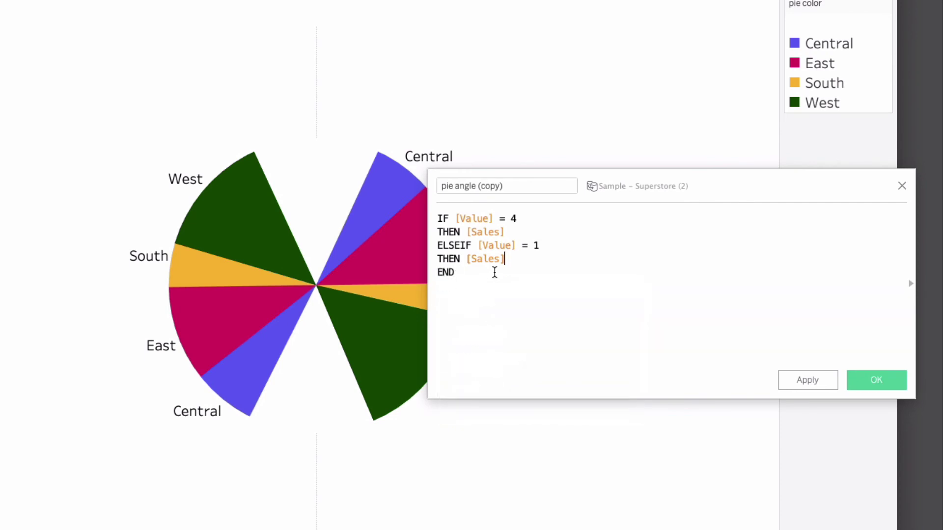
- Rename the copied calculation to 'pie label'
{"action": "left_click_drag", "start_coordinate": [452, 186], "coordinate": [563, 186]}
{"action": "key", "text": "BackSpace"}
{"action": "type", "text": "label"}
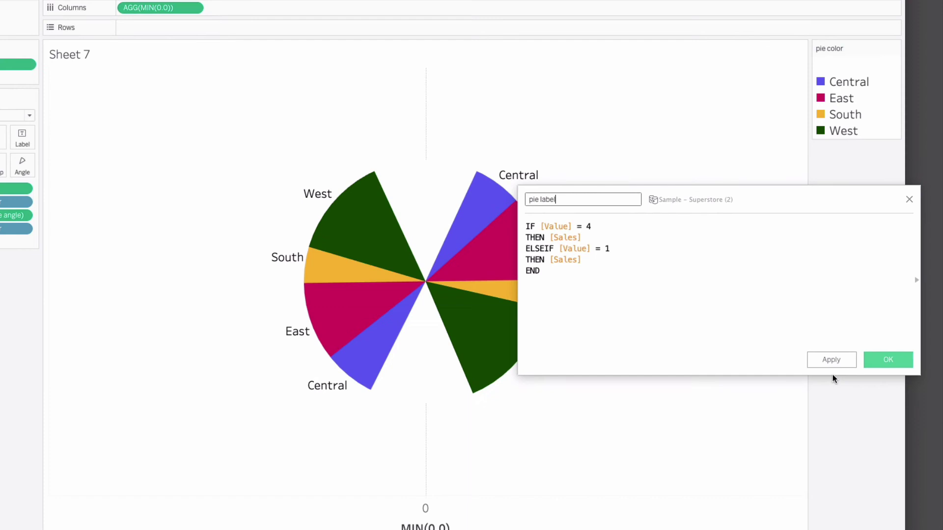
- Apply pie label and add it to Label on the Marks card
{"action": "left_click", "coordinate": [836, 361]}
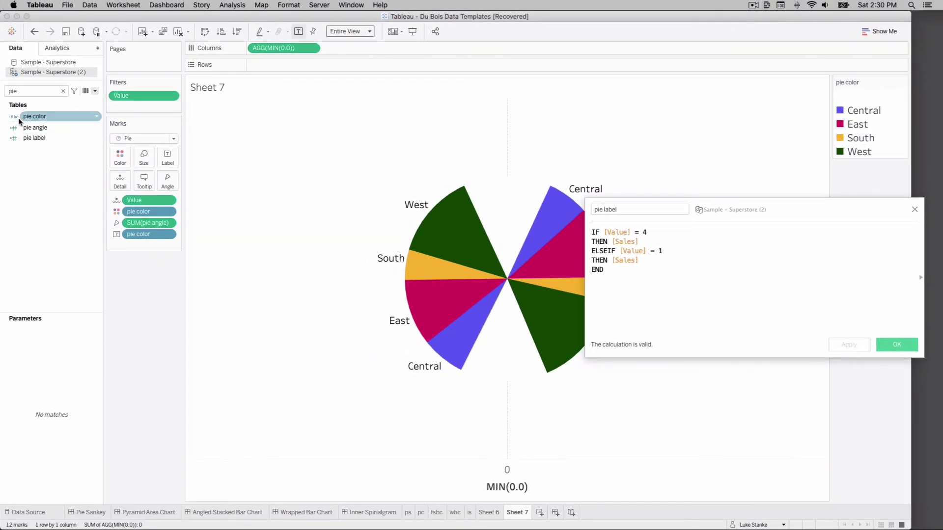
{"action": "left_click_drag", "start_coordinate": [29, 138], "coordinate": [170, 155]}
{"action": "left_click_drag", "start_coordinate": [743, 214], "coordinate": [715, 293]}
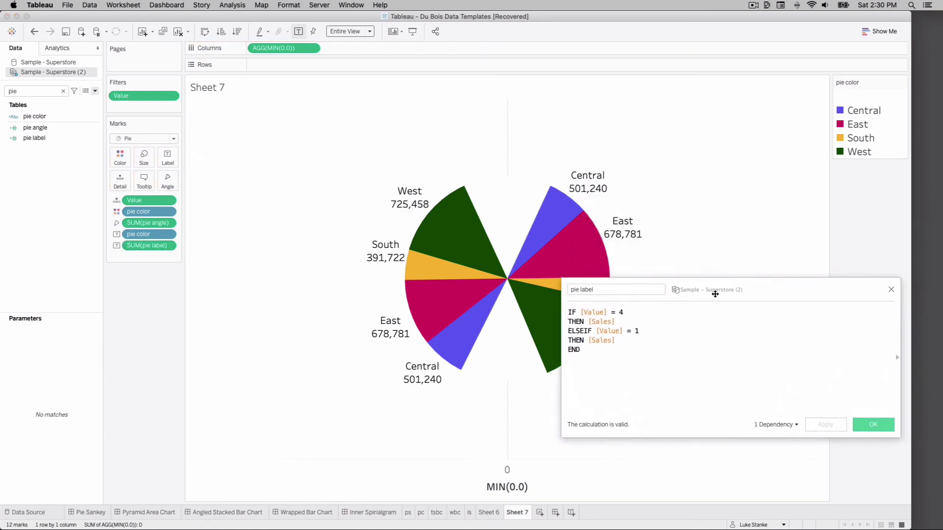
- Replace the two [Sales] references with [pre-comparison] and [post-comparison]
{"action": "double_click", "coordinate": [605, 322]}
{"action": "type", "text": "pre"}
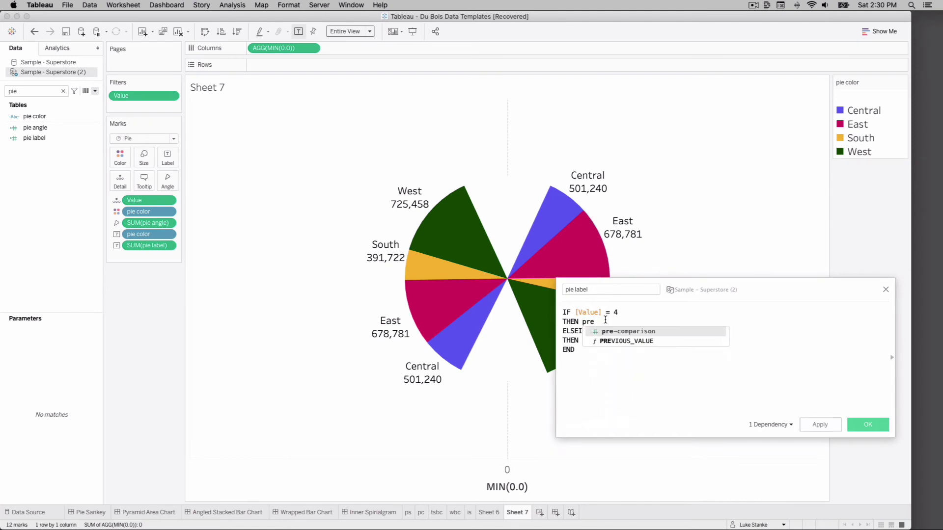
{"action": "key", "text": "Return"}
{"action": "double_click", "coordinate": [593, 340]}
{"action": "type", "text": "post"}
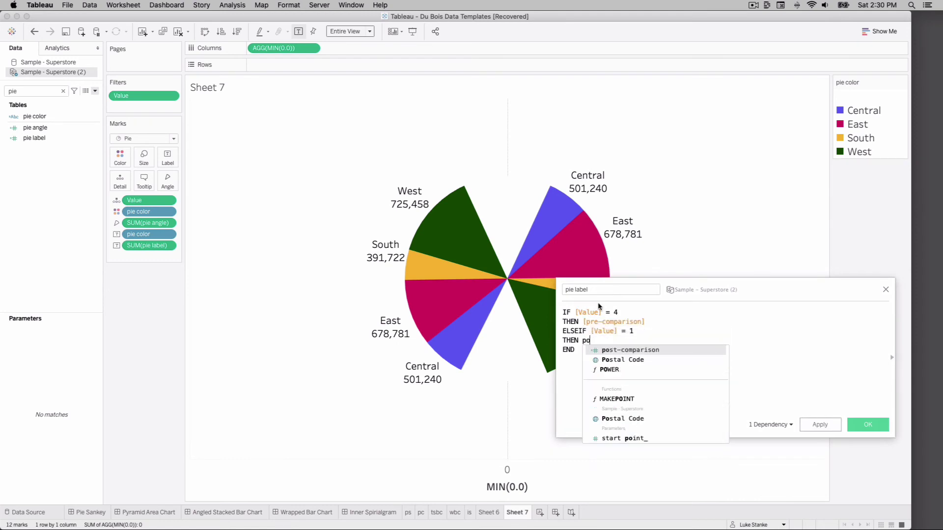
{"action": "key", "text": "Return"}
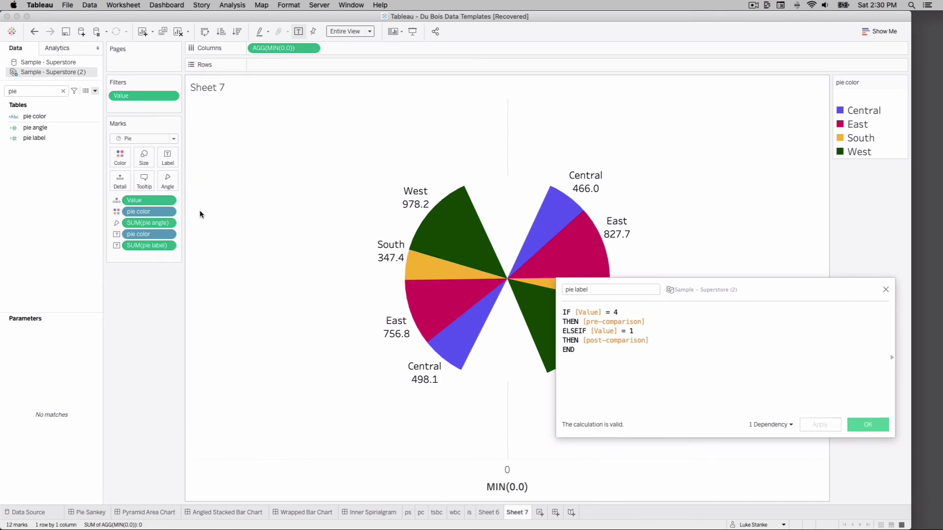
- Switch the pie label pill from a sum to a Dimension
{"action": "mouse_move", "coordinate": [451, 263]}
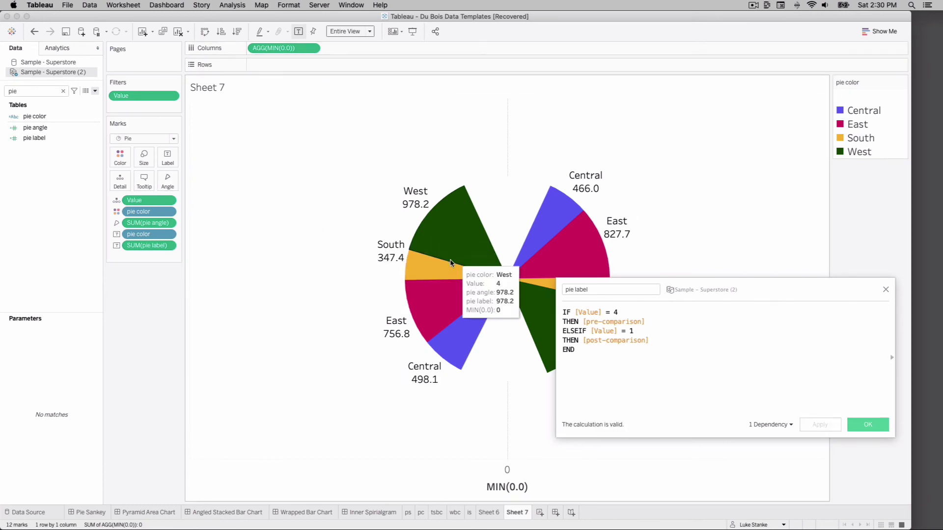
{"action": "left_click", "coordinate": [170, 248]}
{"action": "left_click", "coordinate": [170, 247]}
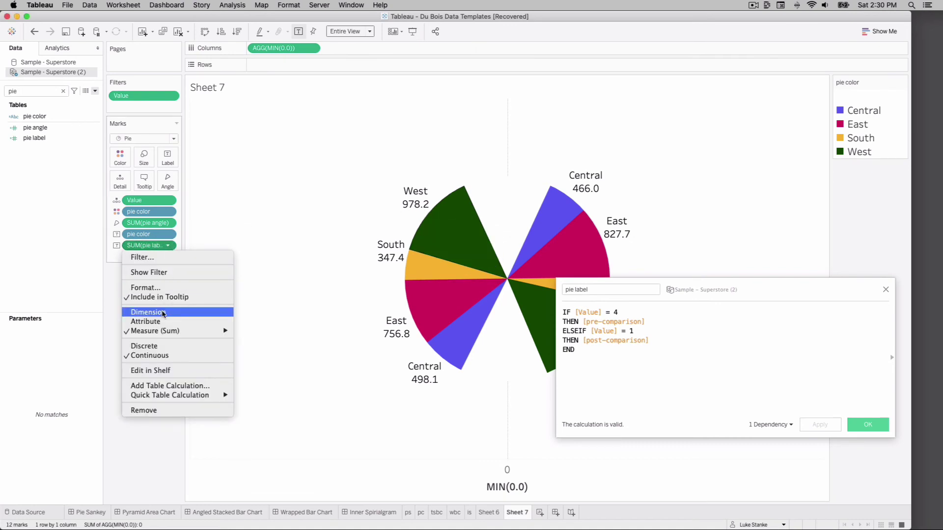
{"action": "left_click", "coordinate": [159, 313]}
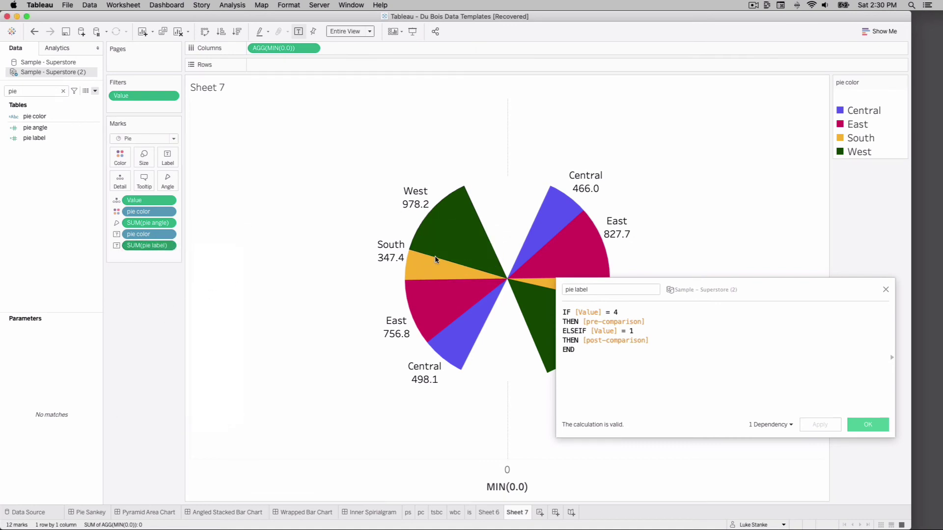
{"action": "mouse_move", "coordinate": [437, 260]}
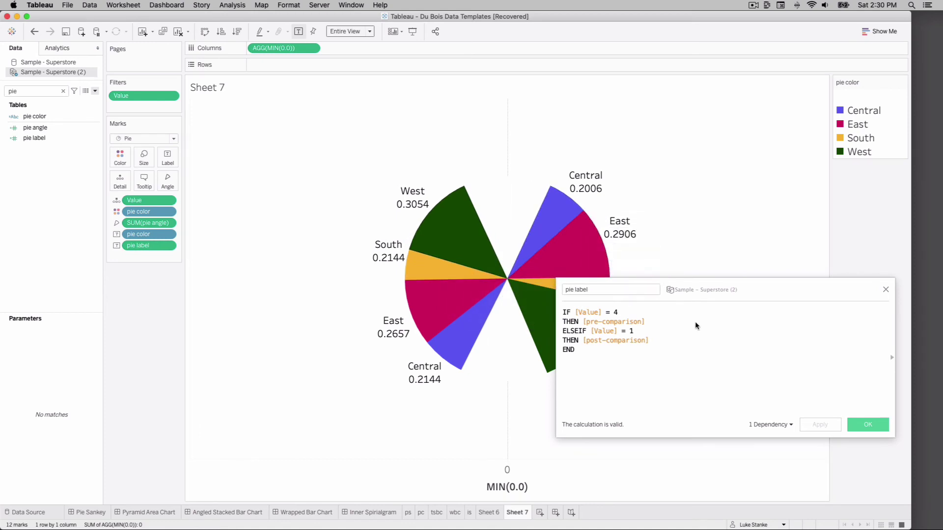
- Format pie label as Percentage with 0 decimals and make the pie slightly larger
{"action": "left_click", "coordinate": [886, 290]}
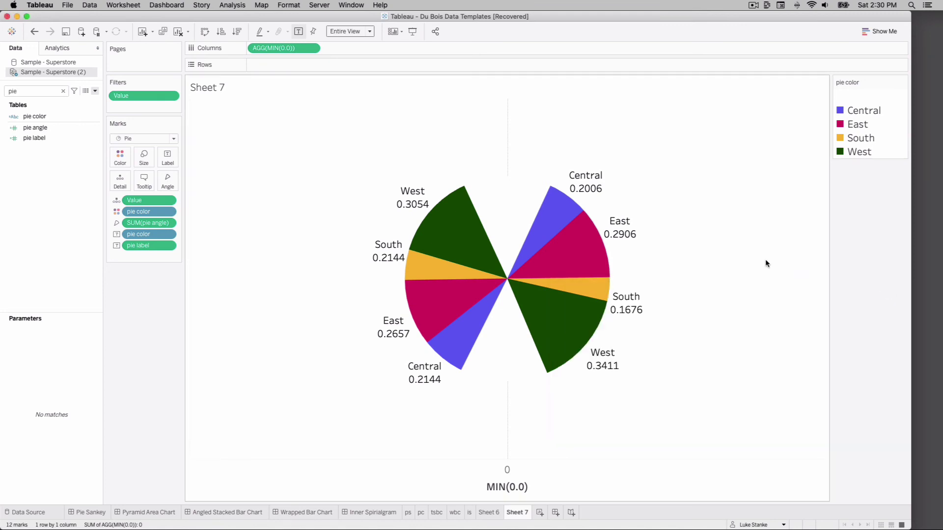
{"action": "right_click", "coordinate": [151, 247]}
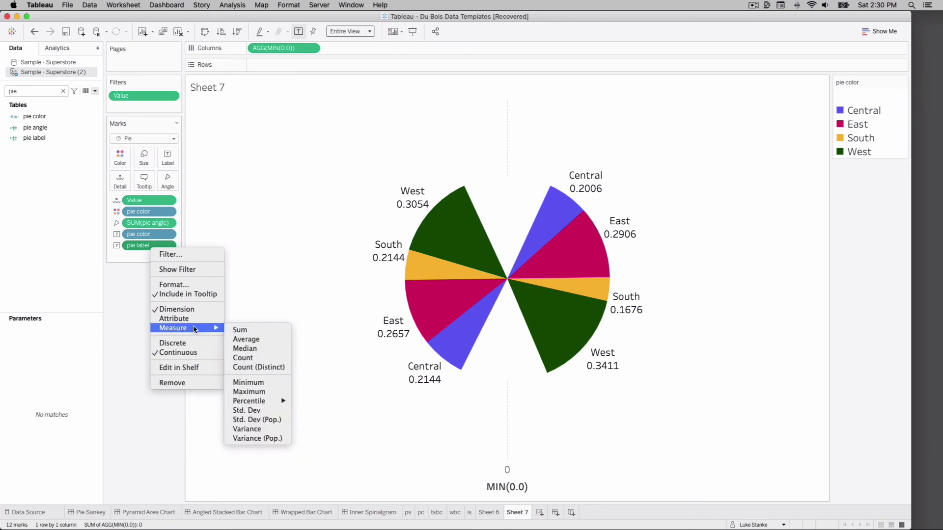
{"action": "left_click", "coordinate": [175, 285]}
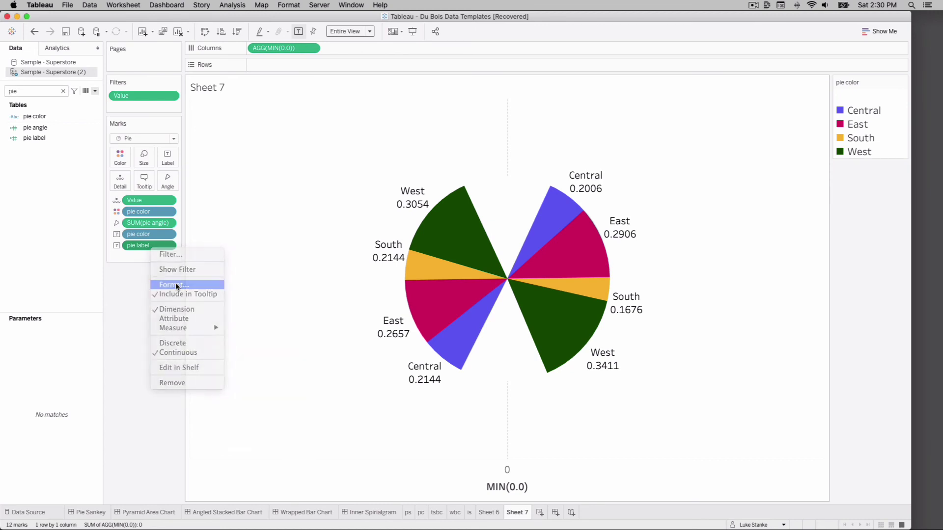
{"action": "left_click", "coordinate": [86, 143]}
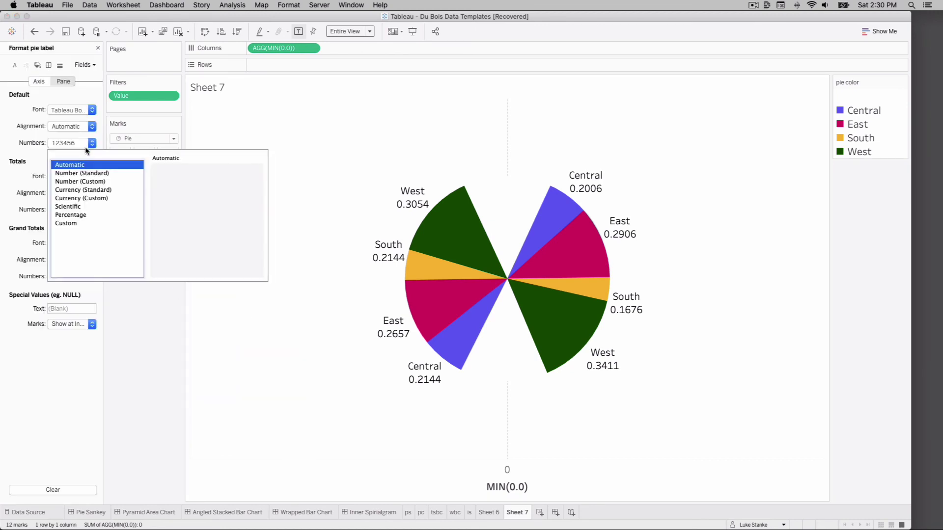
{"action": "left_click", "coordinate": [70, 215]}
{"action": "left_click", "coordinate": [182, 182]}
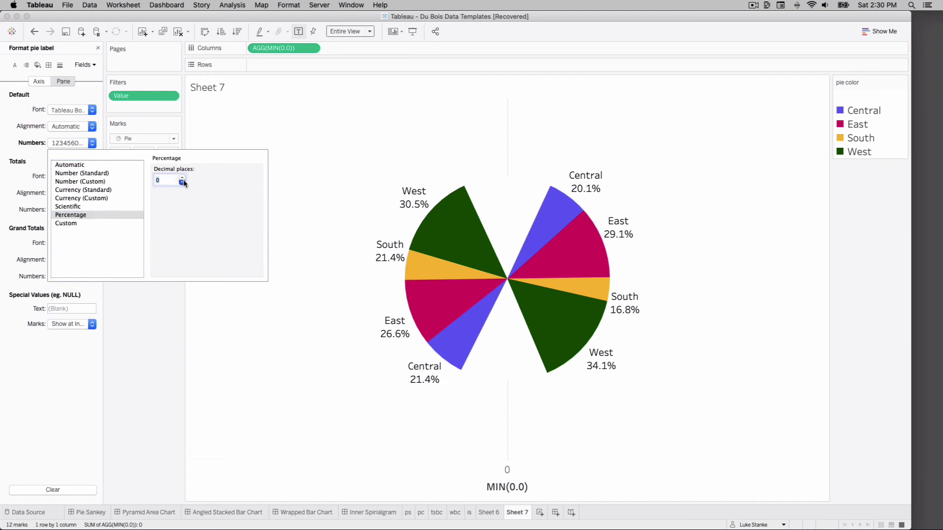
{"action": "left_click", "coordinate": [182, 182]}
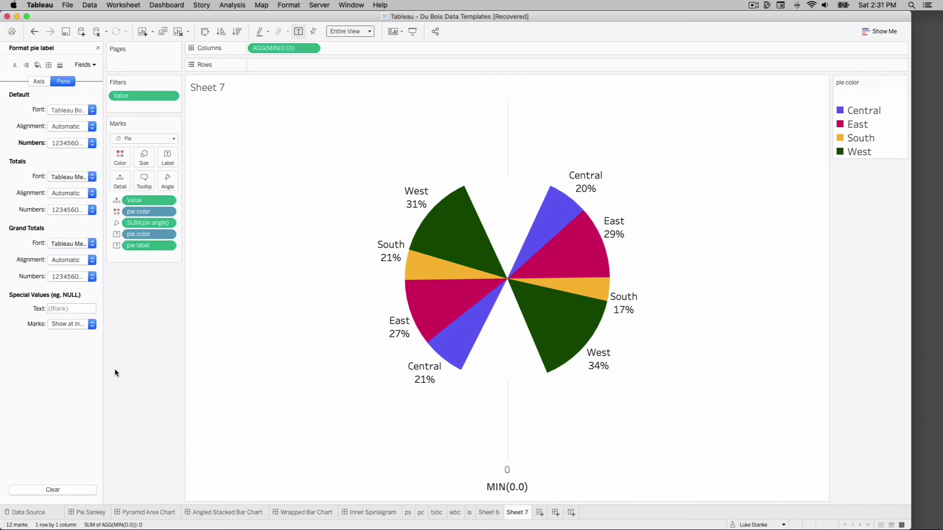
{"action": "left_click", "coordinate": [147, 156]}
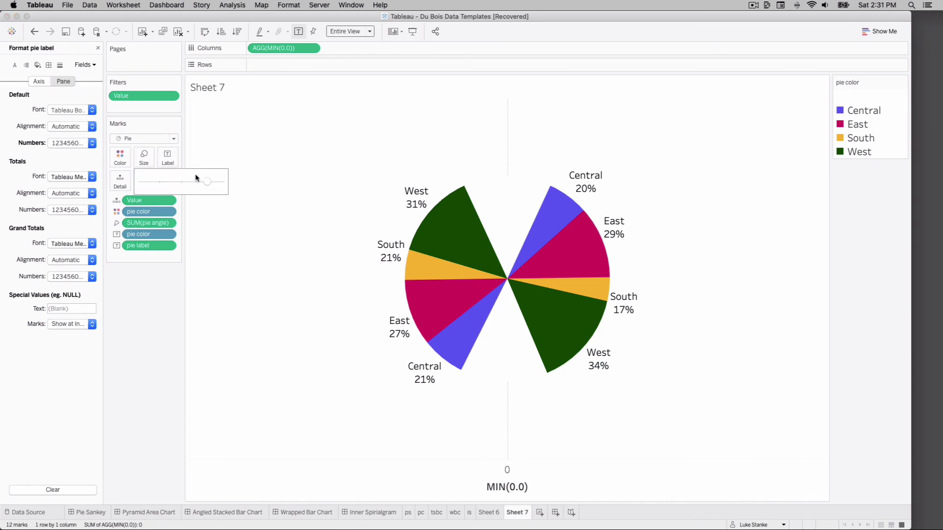
{"action": "left_click_drag", "start_coordinate": [213, 181], "coordinate": [208, 181]}
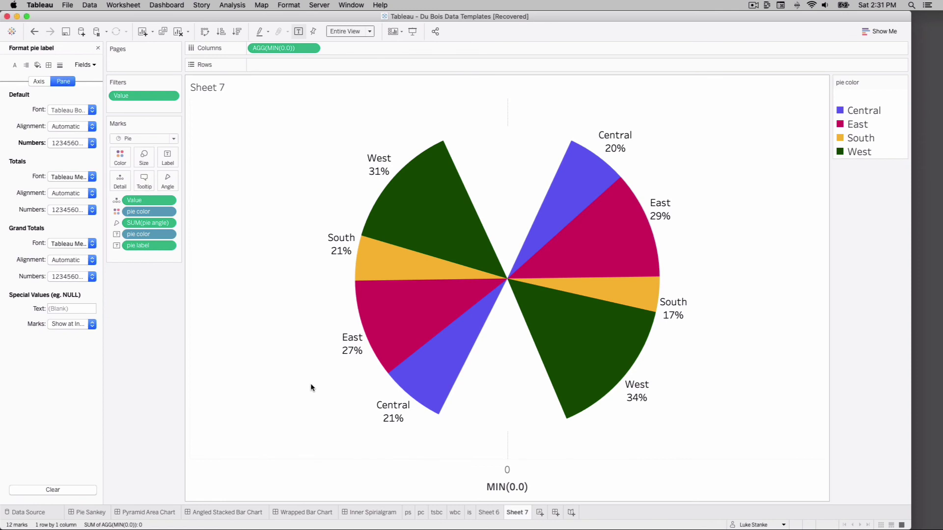
- Set the sheet's Grid Lines, Zero Lines, Axis Rulers and Axis Ticks to None
{"action": "right_click", "coordinate": [310, 387]}
{"action": "left_click", "coordinate": [332, 435]}
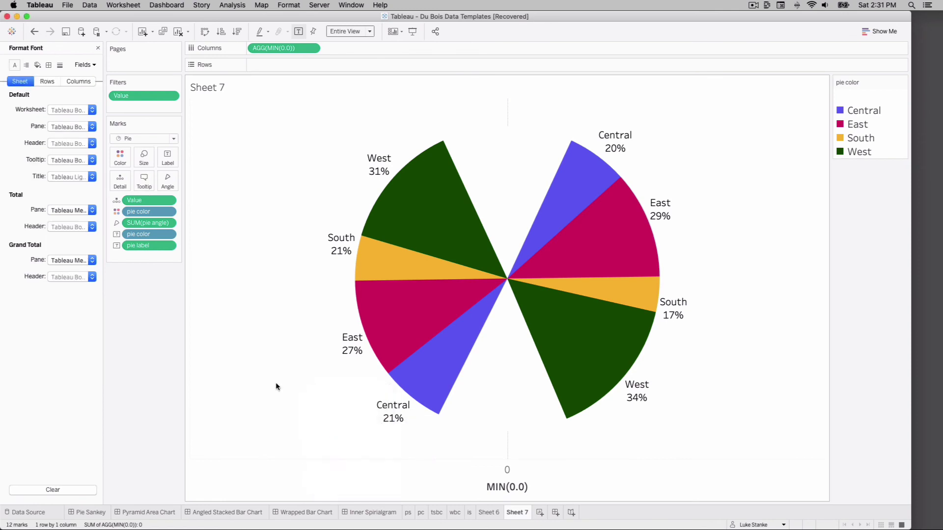
{"action": "left_click", "coordinate": [49, 65]}
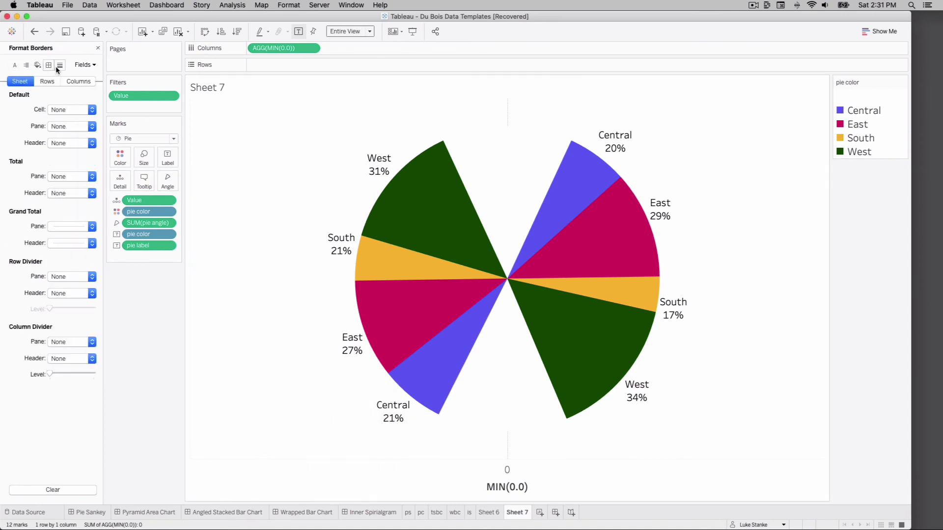
{"action": "left_click", "coordinate": [59, 65]}
{"action": "left_click", "coordinate": [49, 110]}
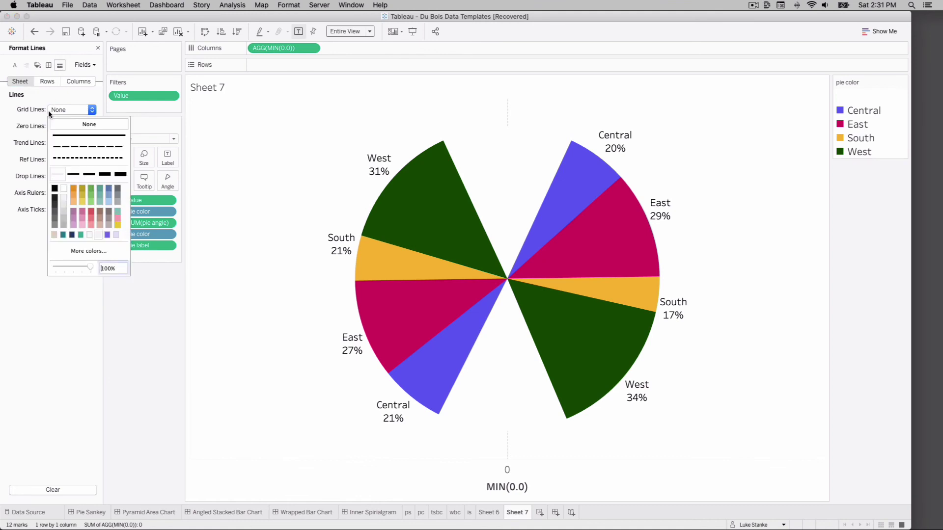
{"action": "left_click", "coordinate": [67, 123]}
{"action": "left_click", "coordinate": [68, 126]}
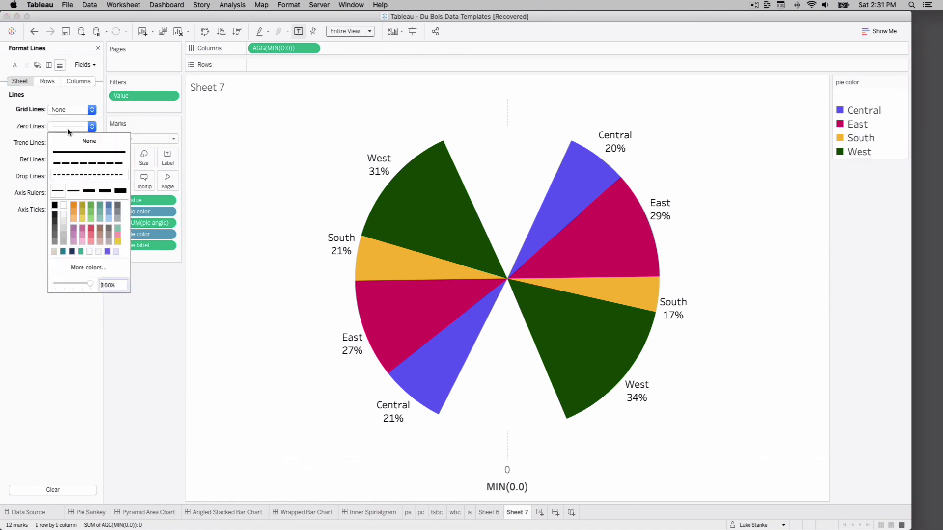
{"action": "left_click", "coordinate": [74, 141]}
{"action": "left_click", "coordinate": [79, 196]}
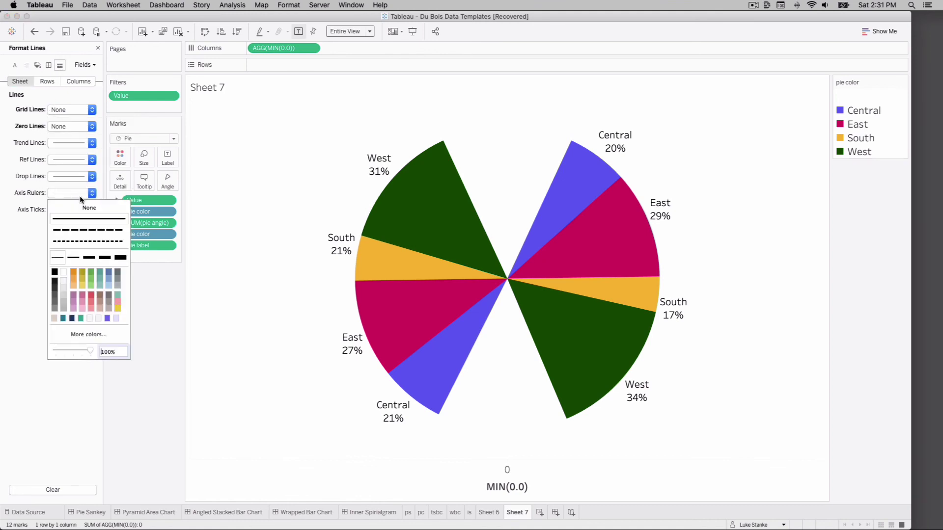
{"action": "left_click", "coordinate": [52, 207]}
{"action": "left_click", "coordinate": [51, 209]}
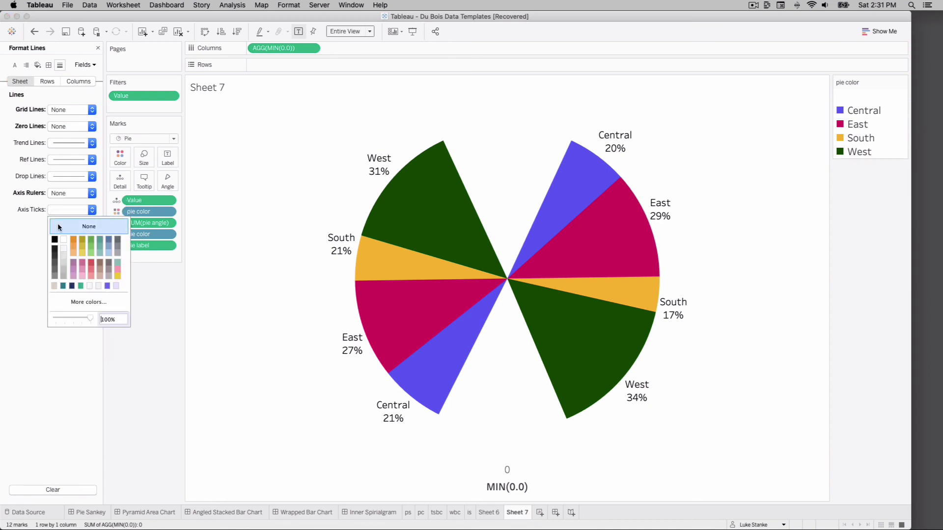
{"action": "left_click", "coordinate": [57, 223]}
- Hide the header of the bottom MIN(0.0) axis
{"action": "left_click", "coordinate": [391, 491]}
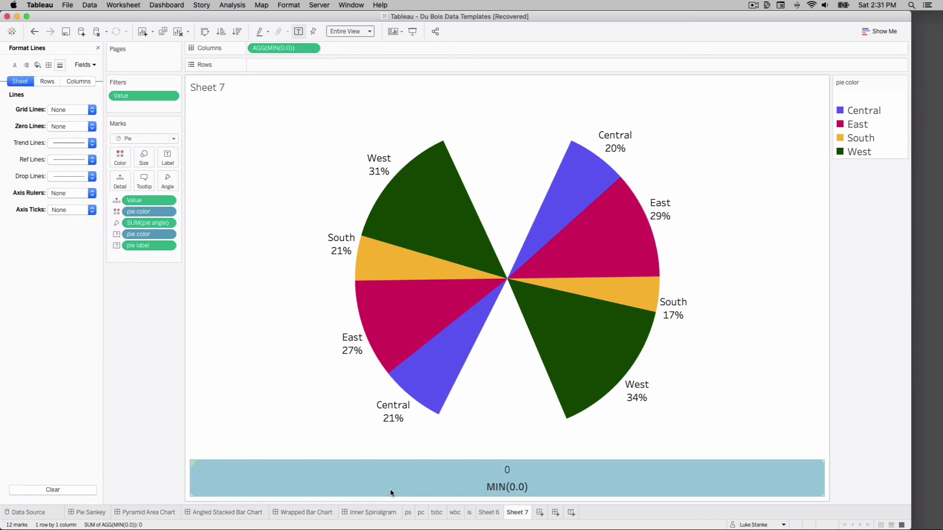
{"action": "right_click", "coordinate": [391, 492]}
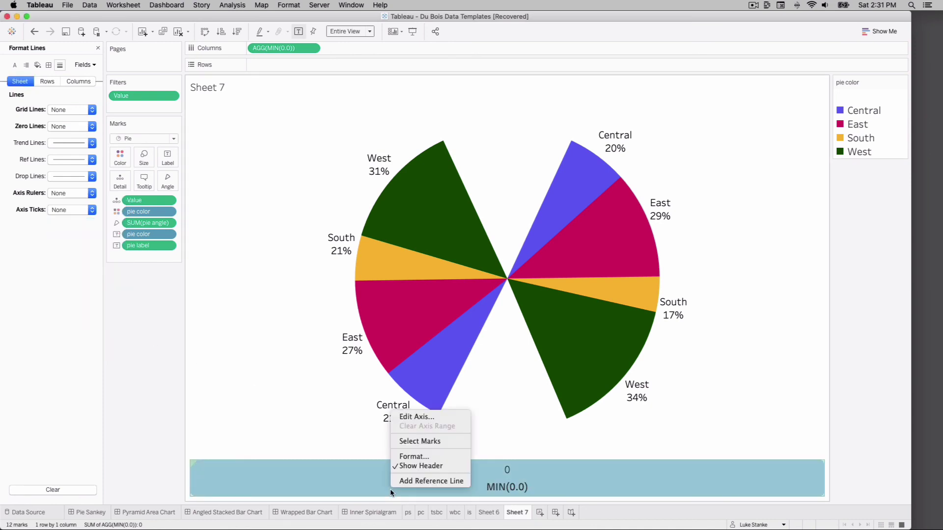
{"action": "left_click", "coordinate": [406, 466]}
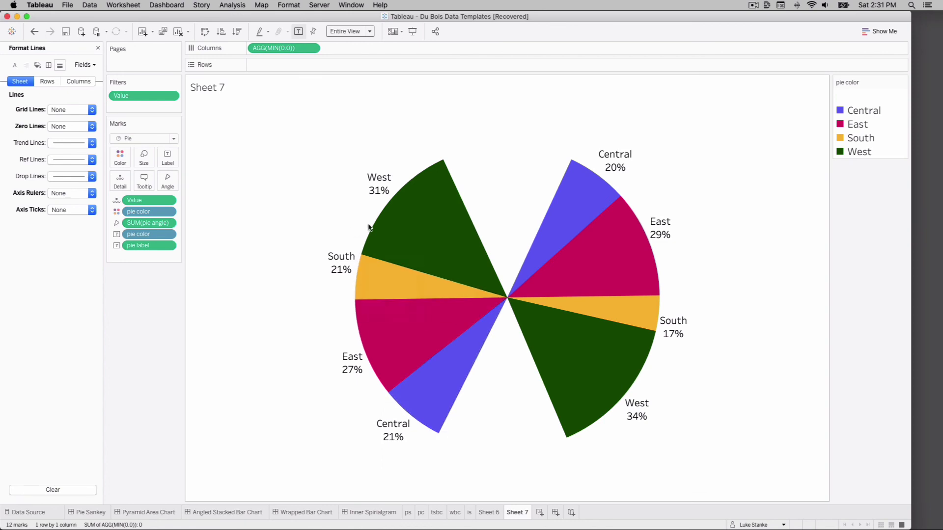
{"action": "mouse_move", "coordinate": [403, 224]}
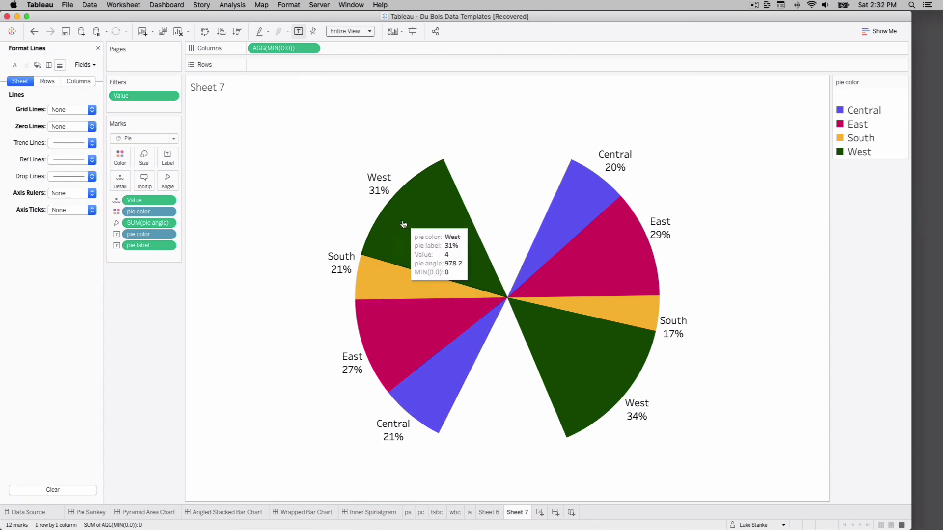
{"action": "mouse_move", "coordinate": [577, 376]}
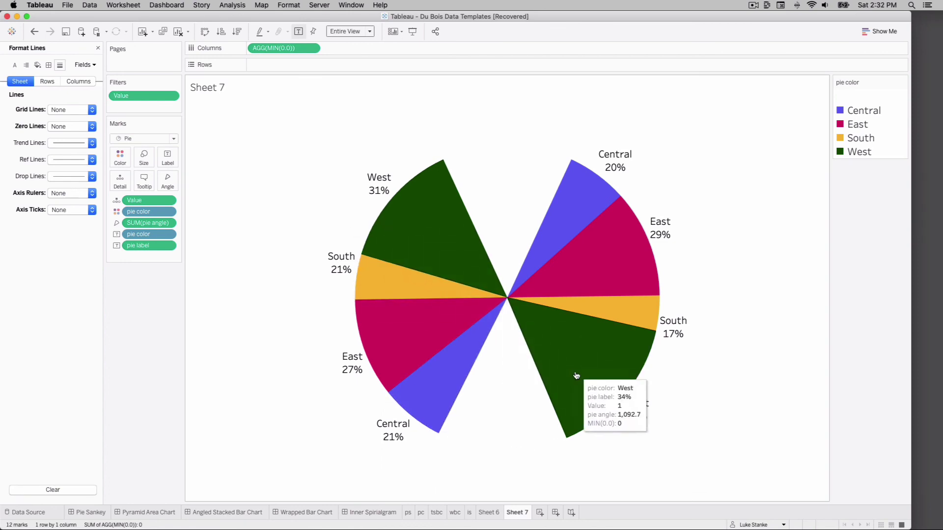